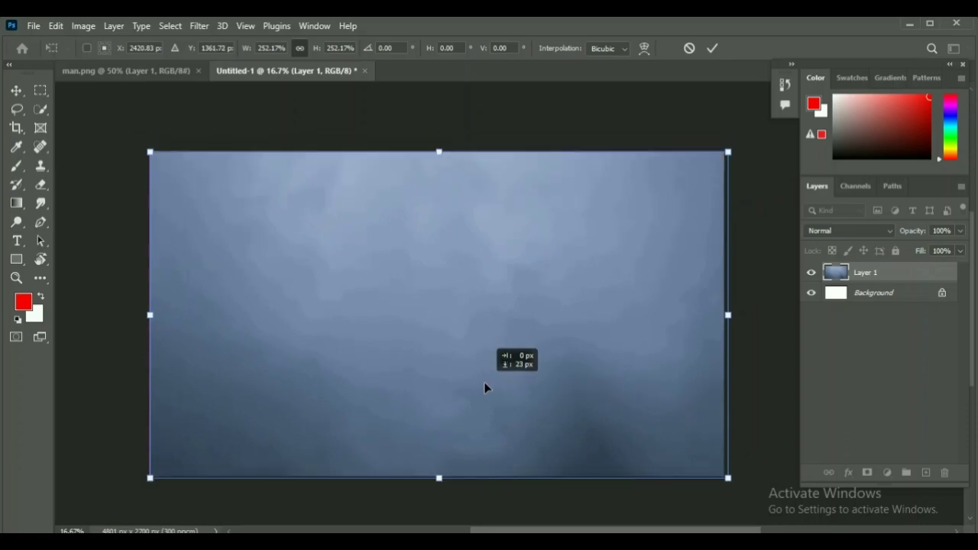
# Enlarge the blue backdrop layer to about 103.4% and reposition it so it covers the whole canvas.
pyautogui.click(712, 49)
pyautogui.hotkey('ctrl', 't')
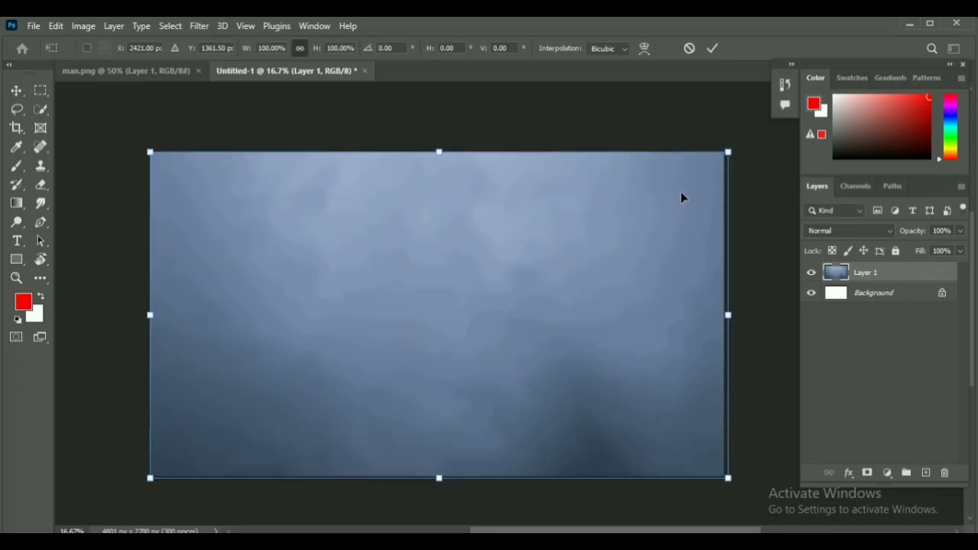
pyautogui.moveTo(724, 152); pyautogui.dragTo(747, 140)
pyautogui.moveTo(524, 288); pyautogui.dragTo(501, 292)
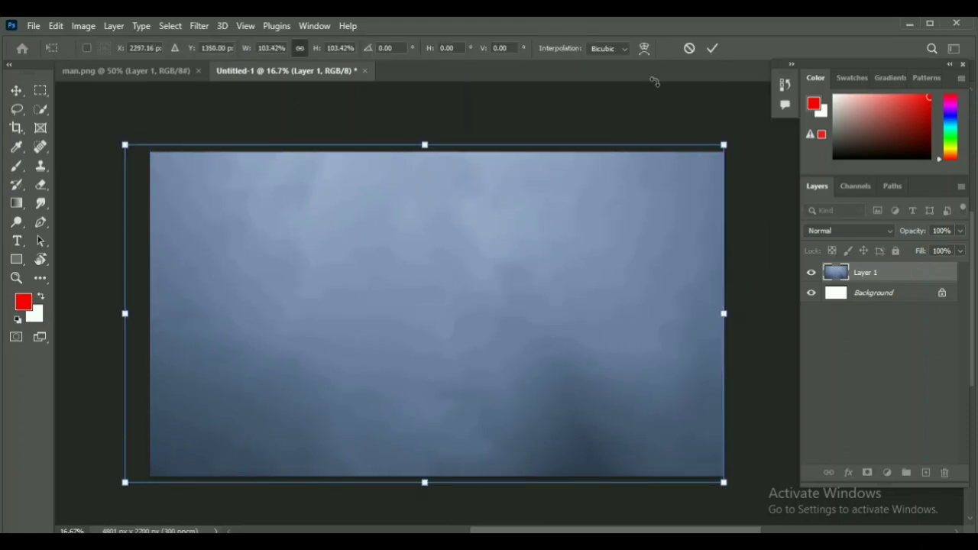
pyautogui.click(712, 48)
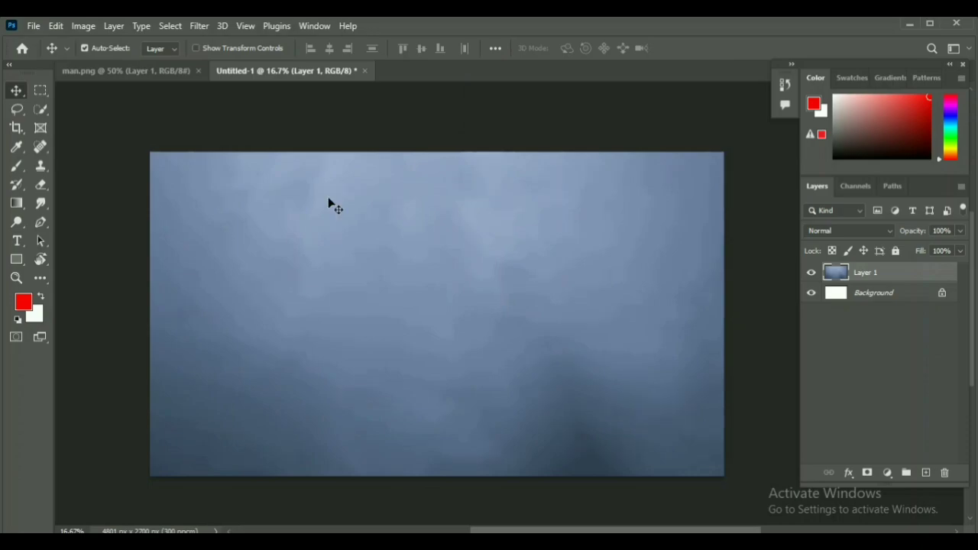
# Bring the man cutout from man.png into Untitled-1, scale it to about 233.4% and place it near the canvas's centre.
pyautogui.click(129, 70)
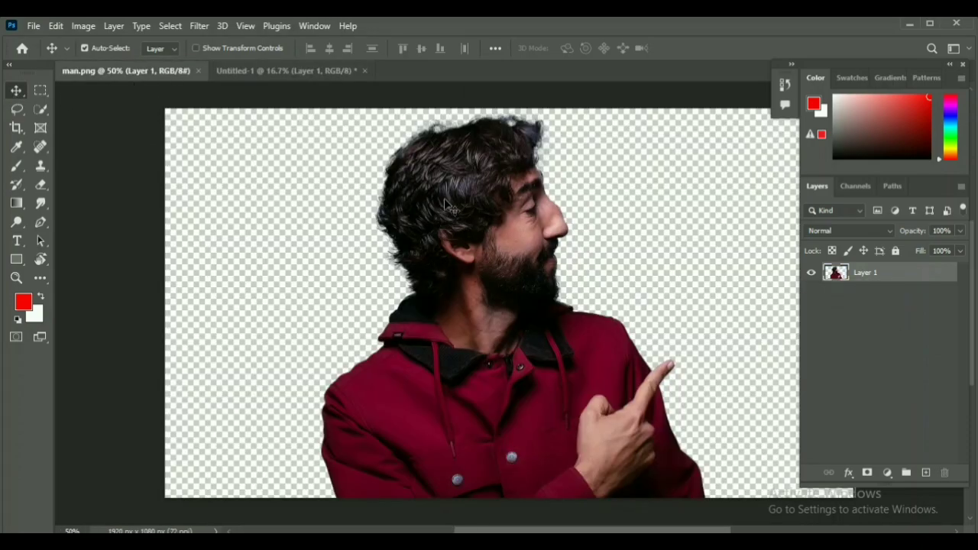
pyautogui.moveTo(468, 223); pyautogui.dragTo(451, 412)
pyautogui.hotkey('ctrl', 't')
pyautogui.moveTo(515, 343); pyautogui.dragTo(685, 162)
pyautogui.moveTo(506, 389); pyautogui.dragTo(425, 396)
pyautogui.moveTo(617, 176)
pyautogui.mouseDown()
pyautogui.moveTo(620, 186)
pyautogui.moveTo(631, 176)
pyautogui.mouseUp()
pyautogui.moveTo(456, 342); pyautogui.dragTo(463, 341)
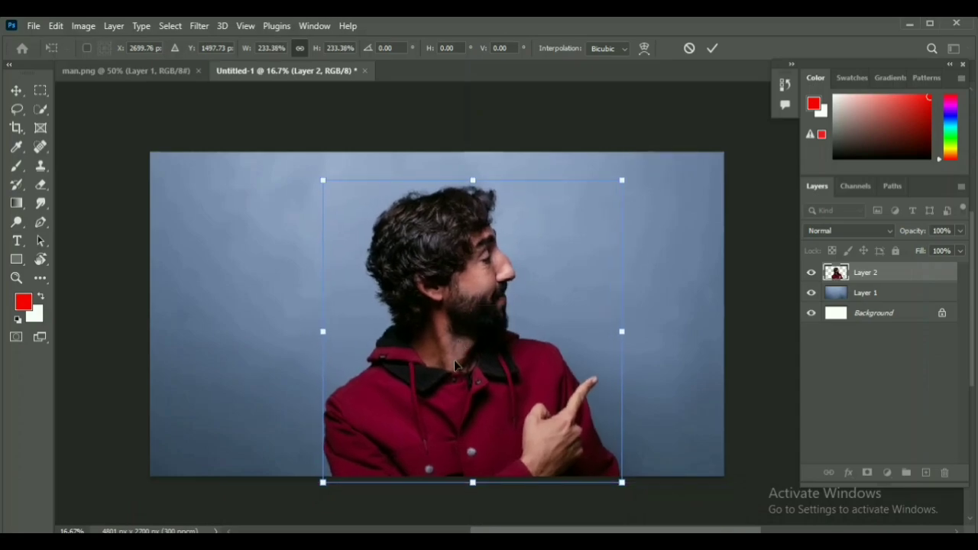
pyautogui.moveTo(461, 397); pyautogui.dragTo(419, 396)
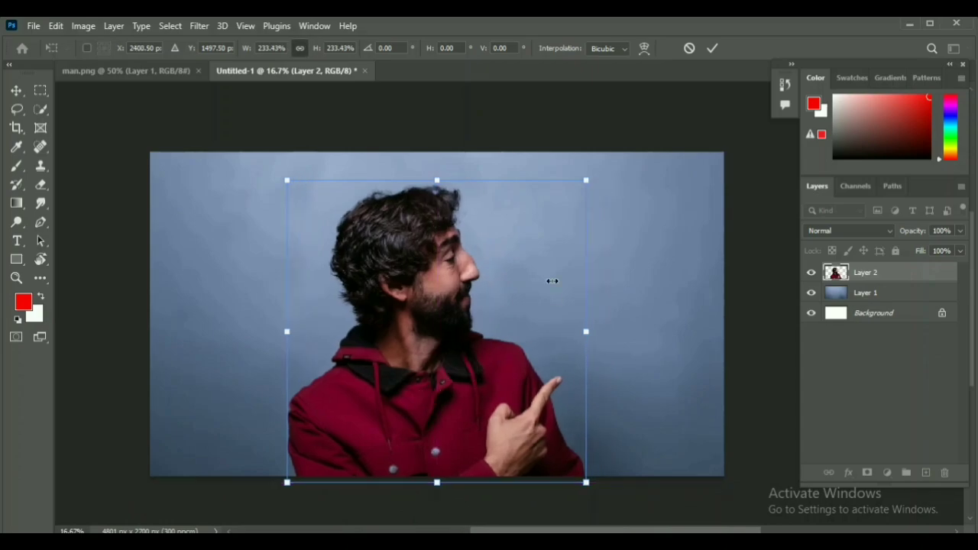
pyautogui.click(714, 48)
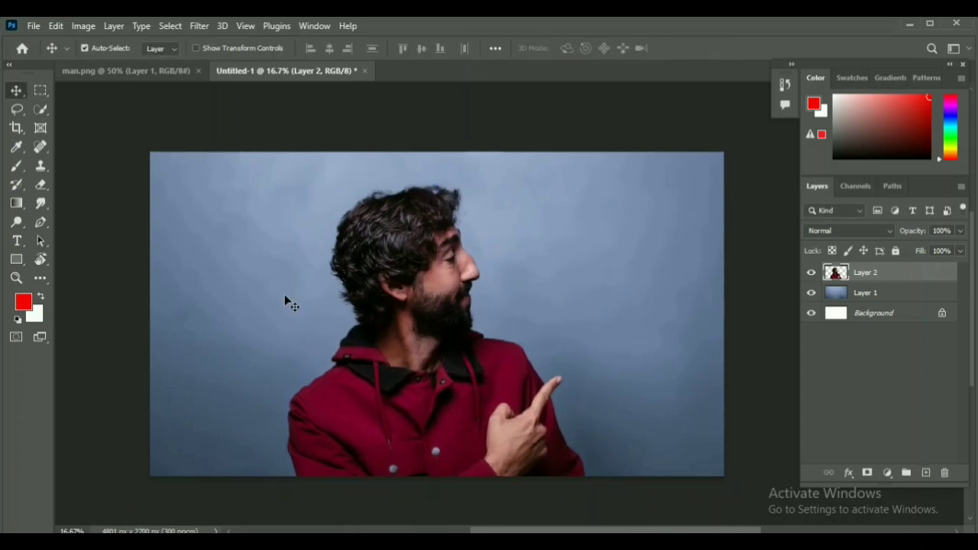
# Shift the man slightly to the right on the canvas and enlarge him a little more.
pyautogui.moveTo(411, 413); pyautogui.dragTo(431, 418)
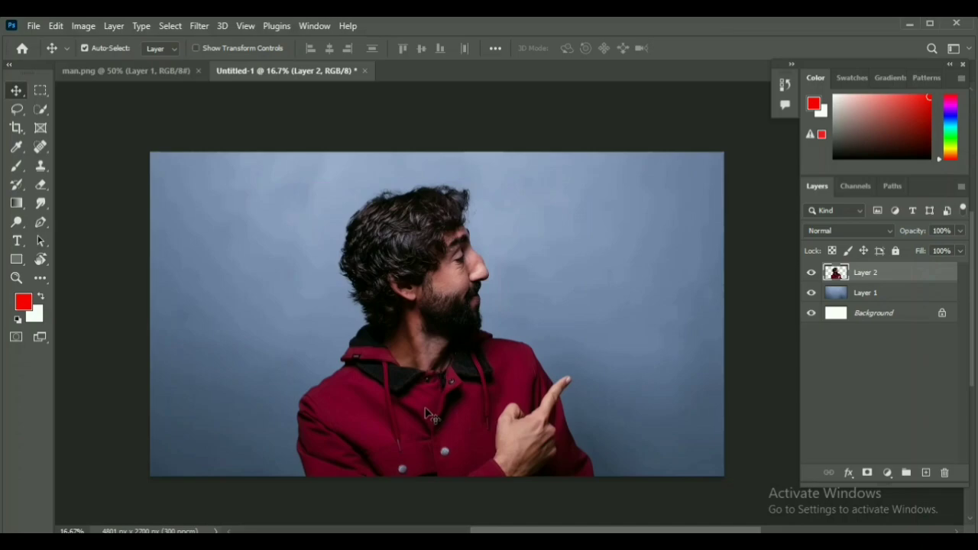
pyautogui.hotkey('ctrl', 't')
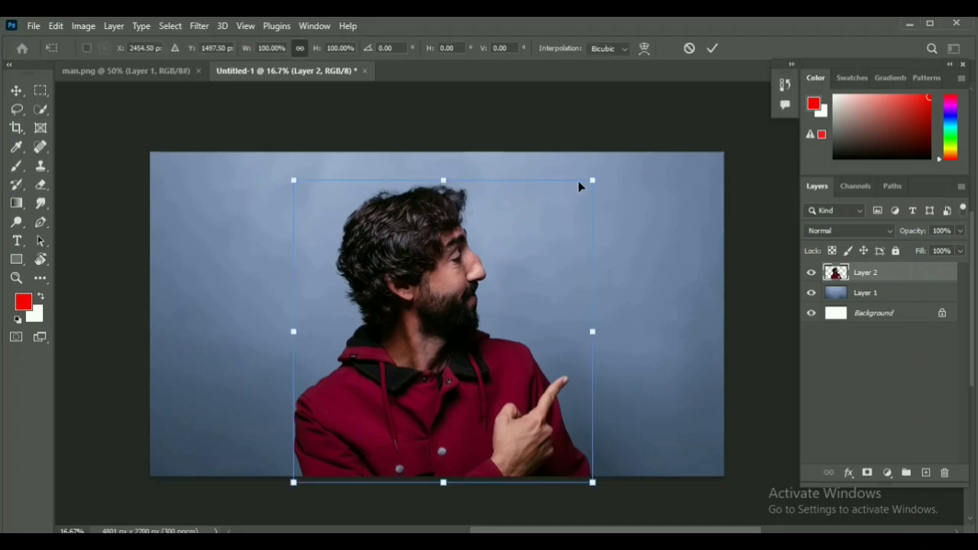
pyautogui.moveTo(592, 181); pyautogui.dragTo(601, 170)
pyautogui.click(714, 48)
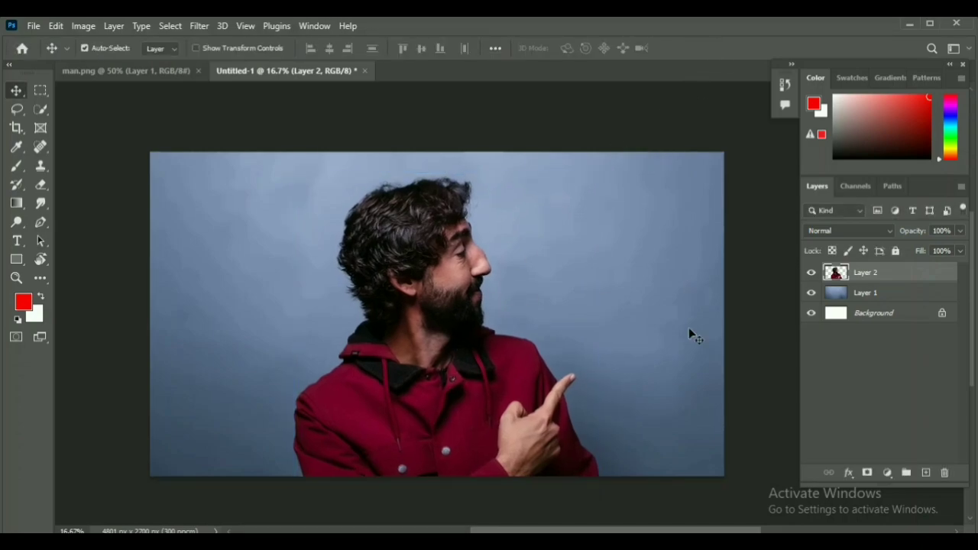
# Duplicate the man layer, hide the copy and add a layer mask to the original Layer 2.
pyautogui.hotkey('ctrl', 'j')
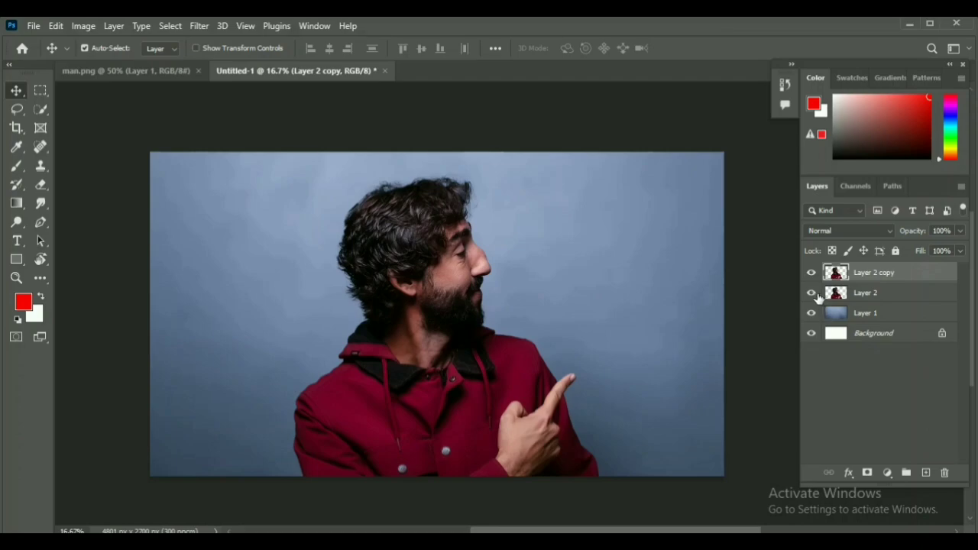
pyautogui.click(811, 273)
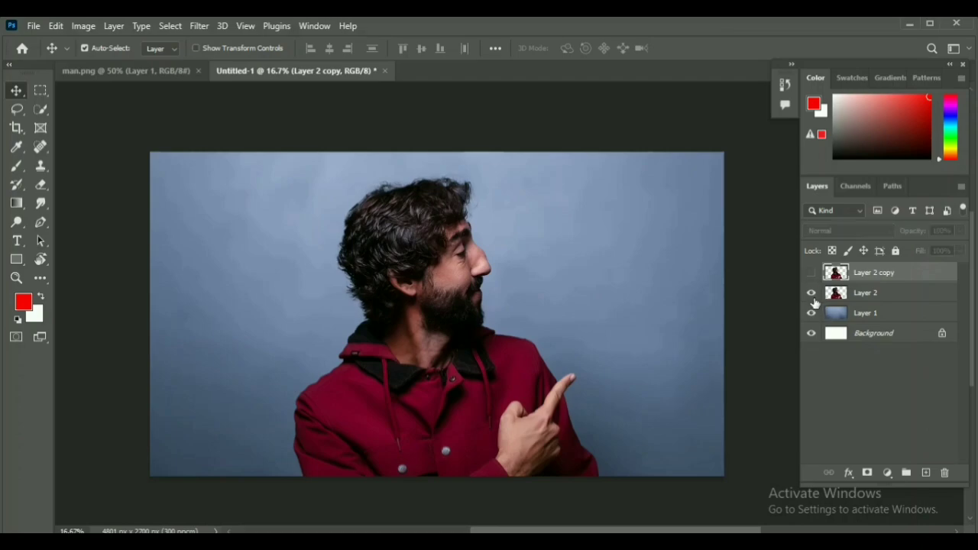
pyautogui.click(848, 298)
pyautogui.click(869, 474)
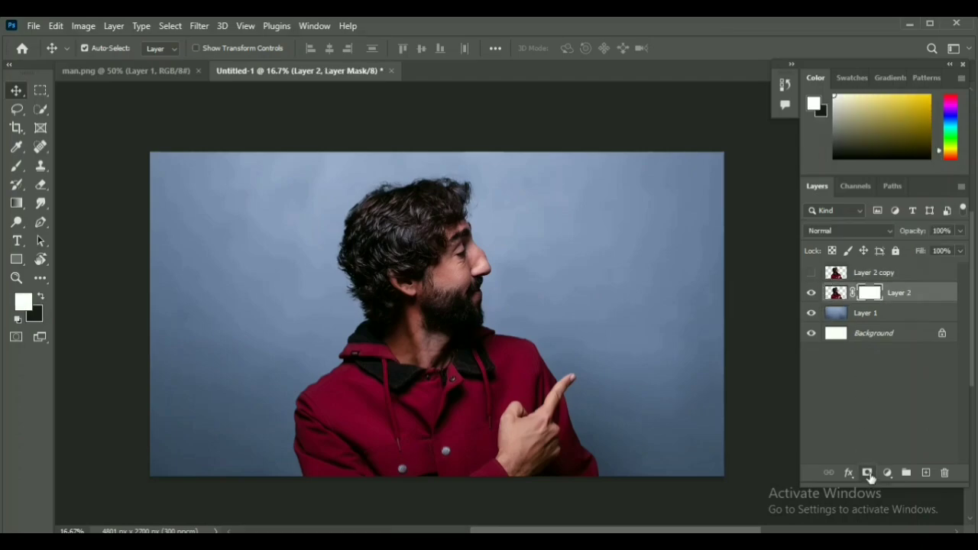
# Erase particles from the back of the man's hair on Layer 2's mask with the scatter-shaped Eraser at sizes 900 and 700.
pyautogui.click(40, 184)
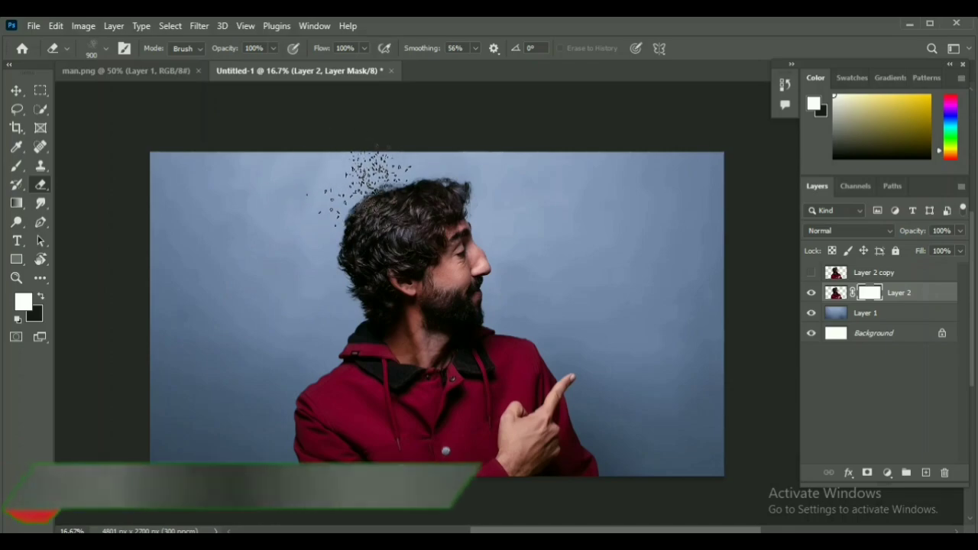
pyautogui.moveTo(387, 159)
pyautogui.mouseDown()
pyautogui.moveTo(278, 229)
pyautogui.moveTo(333, 195)
pyautogui.moveTo(310, 270)
pyautogui.moveTo(328, 308)
pyautogui.moveTo(326, 244)
pyautogui.moveTo(337, 194)
pyautogui.mouseUp()
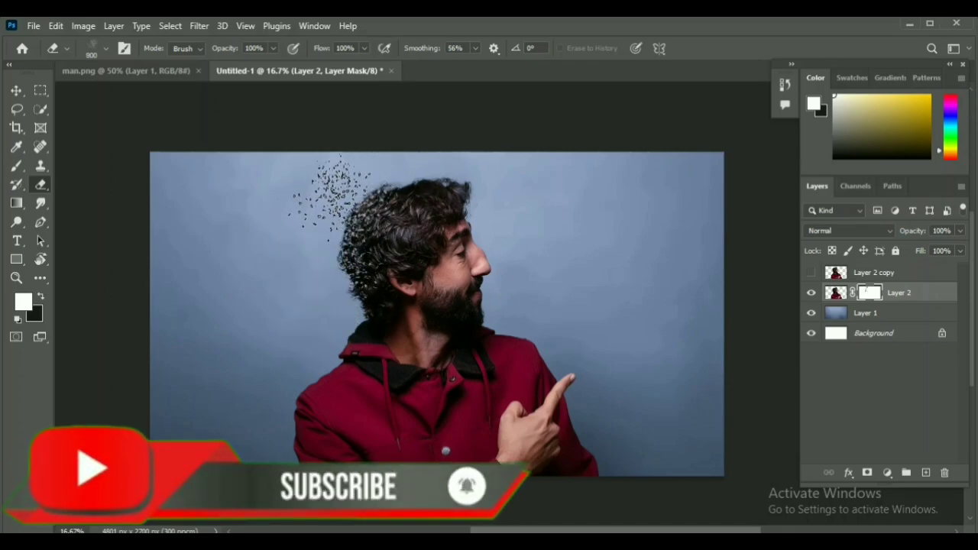
pyautogui.press('[')
pyautogui.press('[')
pyautogui.press('[')
pyautogui.press('[')
pyautogui.press('[')
pyautogui.press('[')
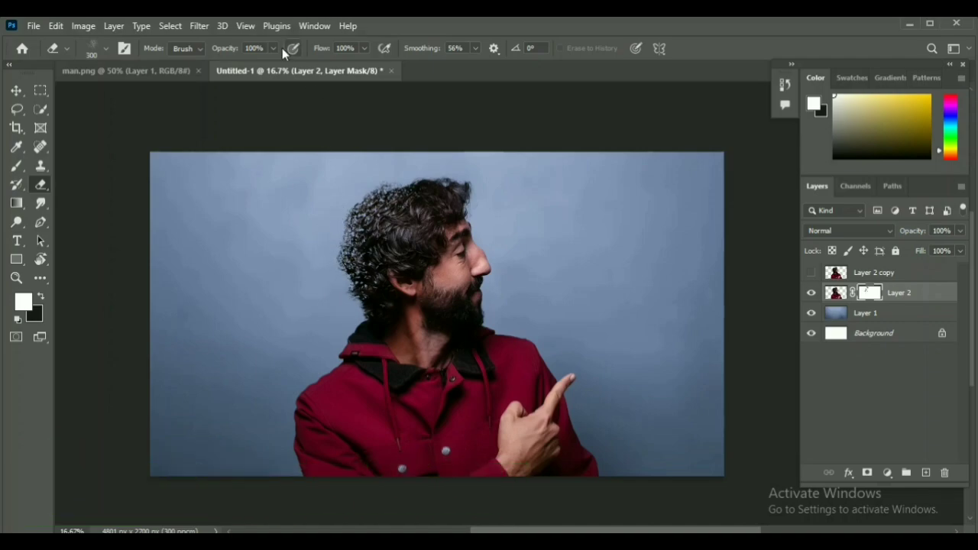
pyautogui.press('p')
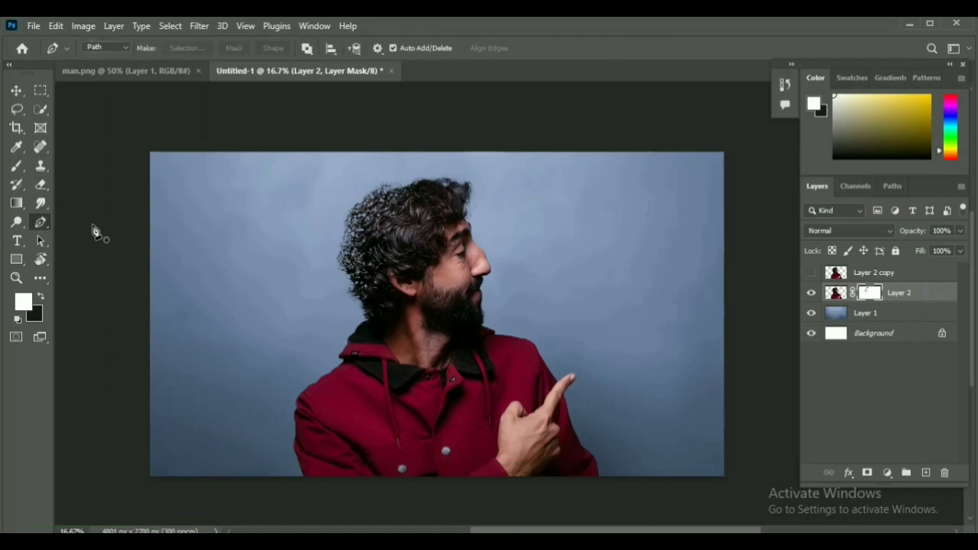
pyautogui.click(40, 186)
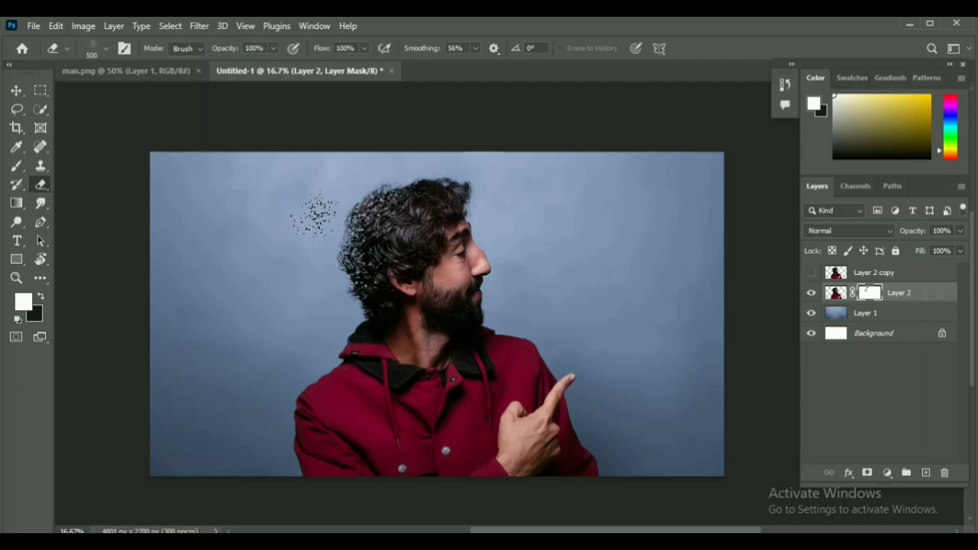
pyautogui.press(']')
pyautogui.press(']')
pyautogui.click(372, 192)
pyautogui.click(382, 182)
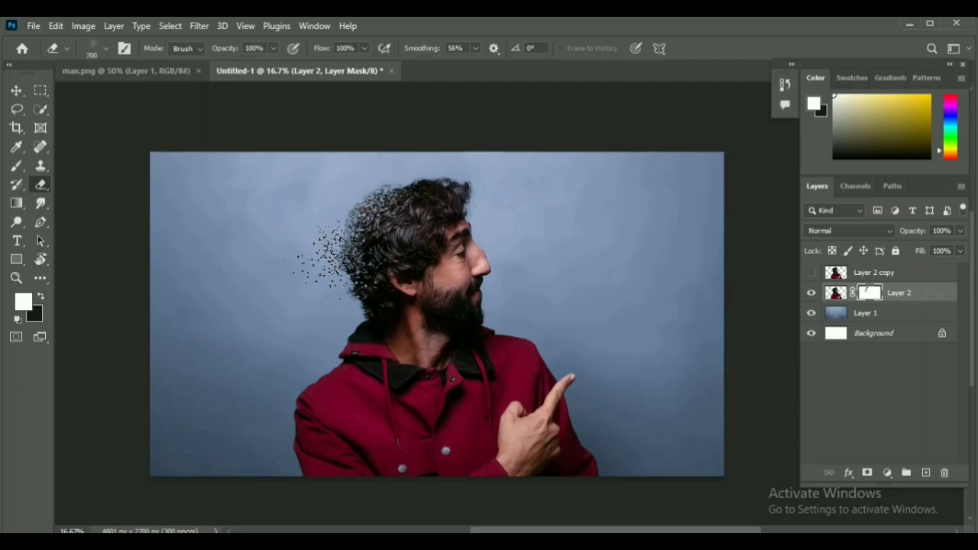
pyautogui.click(359, 244)
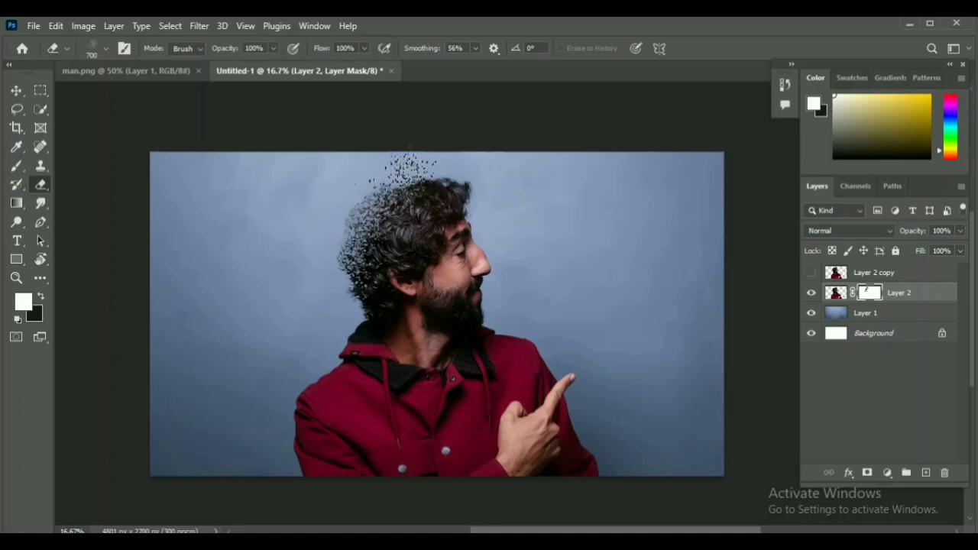
# Erase particles along the hood, shoulder and sleeve at the man's back on Layer 2's mask with the scatter Eraser at size 700.
pyautogui.click(342, 337)
pyautogui.click(322, 372)
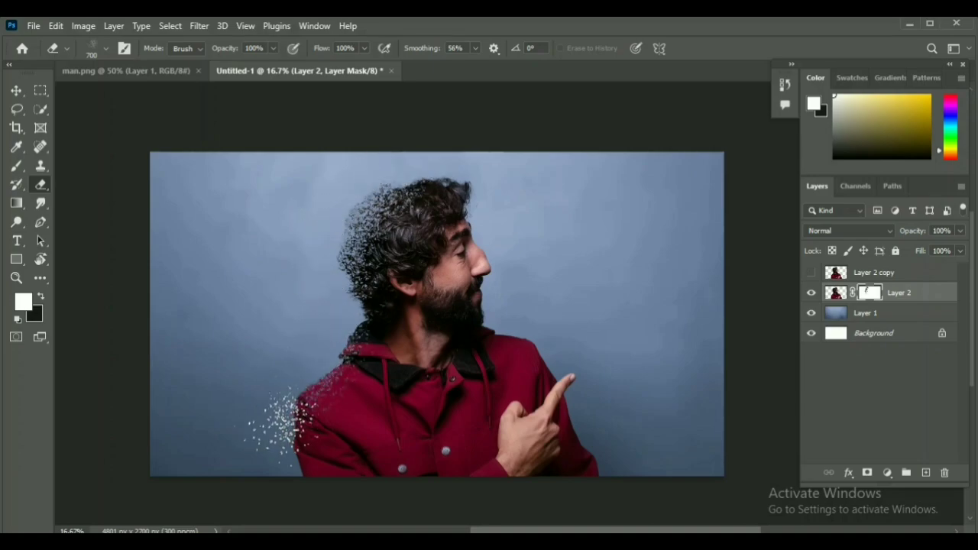
pyautogui.click(288, 417)
pyautogui.click(292, 443)
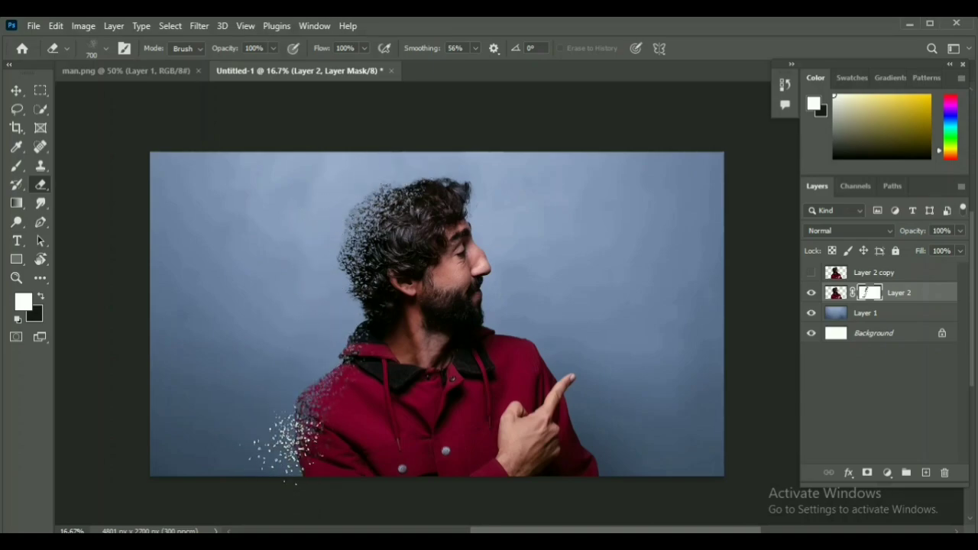
pyautogui.click(295, 465)
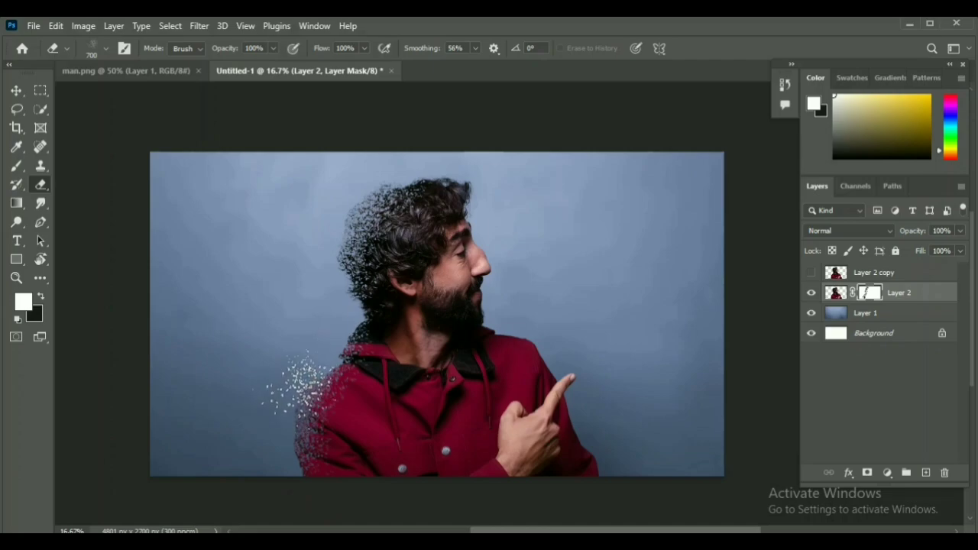
pyautogui.click(296, 428)
pyautogui.click(301, 470)
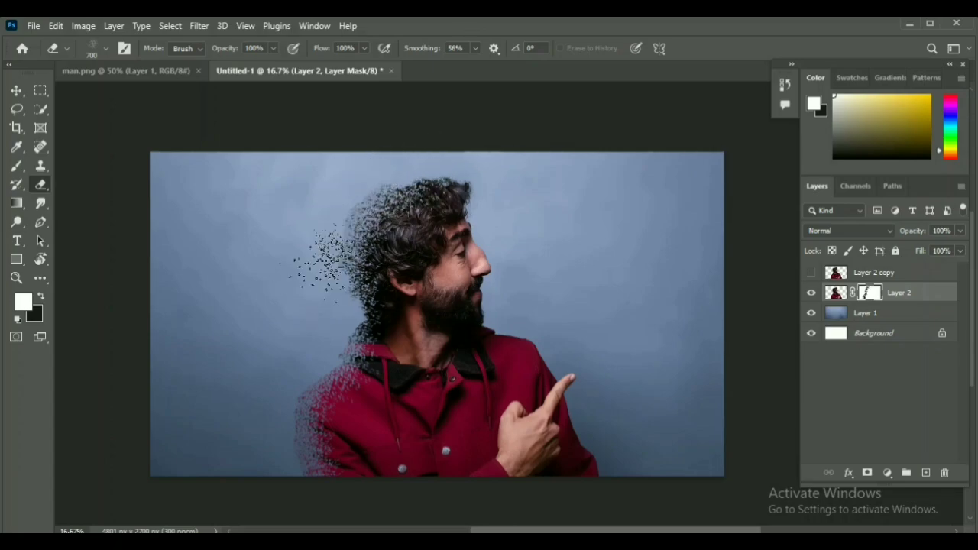
# Paint white on Layer 2's mask along the hair and shoulder with the feather-shaped brush, reducing its size to 300.
pyautogui.click(19, 167)
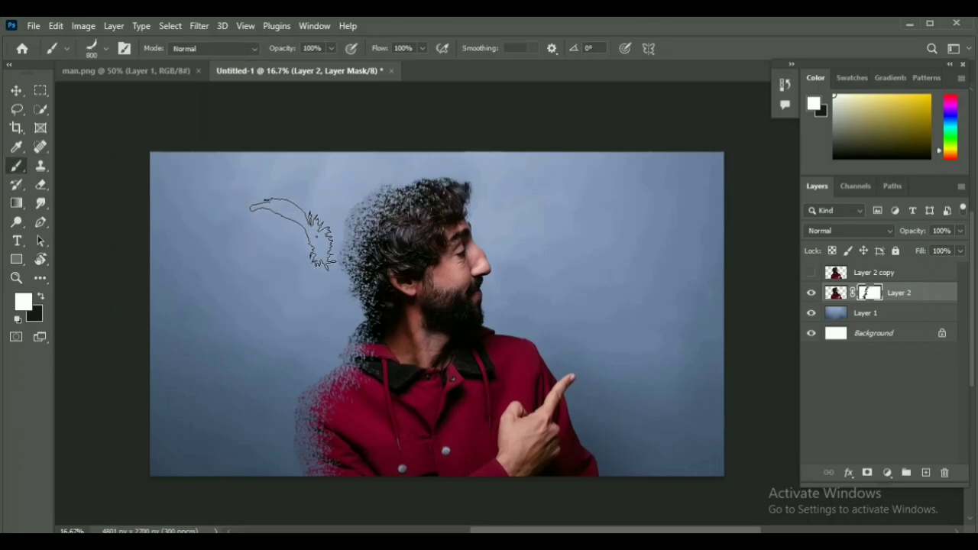
pyautogui.moveTo(425, 171)
pyautogui.mouseDown()
pyautogui.moveTo(365, 198)
pyautogui.moveTo(377, 214)
pyautogui.moveTo(353, 293)
pyautogui.moveTo(333, 308)
pyautogui.mouseUp()
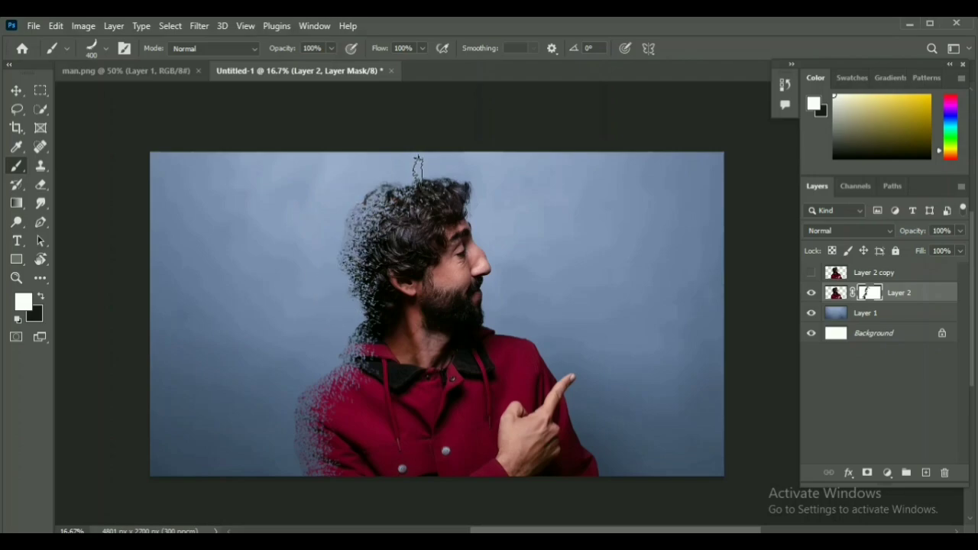
pyautogui.moveTo(396, 191)
pyautogui.mouseDown()
pyautogui.moveTo(367, 213)
pyautogui.moveTo(338, 296)
pyautogui.moveTo(360, 251)
pyautogui.moveTo(350, 333)
pyautogui.moveTo(358, 319)
pyautogui.moveTo(360, 329)
pyautogui.moveTo(320, 380)
pyautogui.moveTo(341, 373)
pyautogui.moveTo(309, 421)
pyautogui.mouseUp()
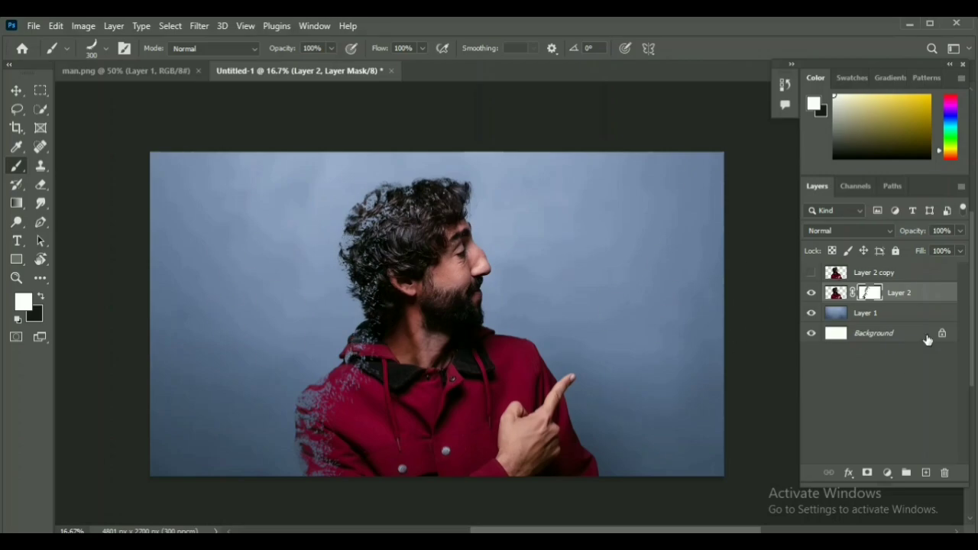
# Show Layer 2 copy, select it and open it in the Liquify filter.
pyautogui.click(812, 273)
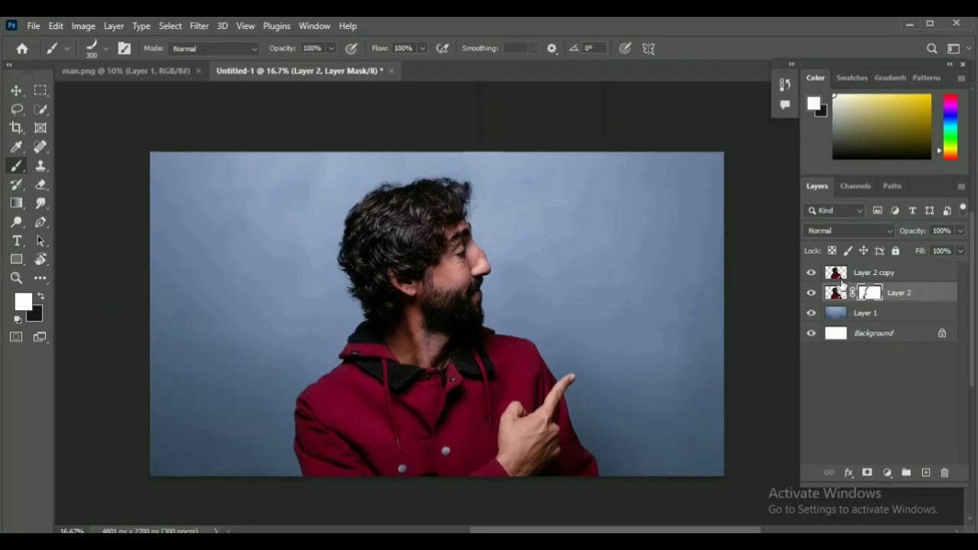
pyautogui.click(871, 273)
pyautogui.click(200, 26)
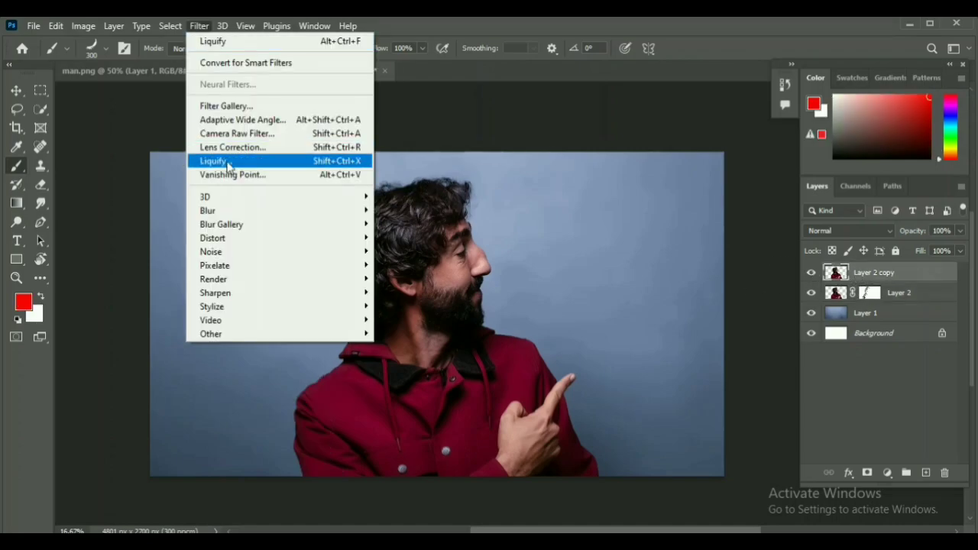
pyautogui.click(216, 161)
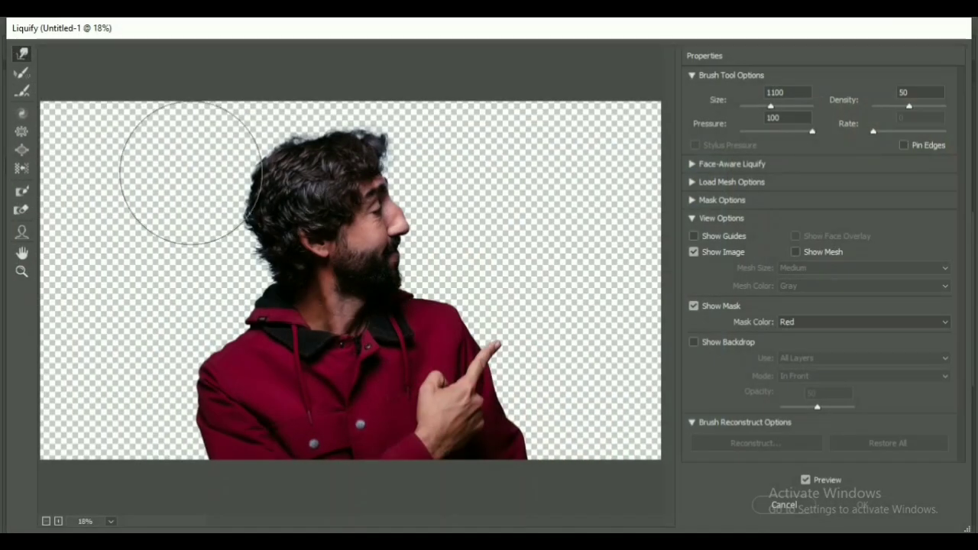
# Warp the back of the hair and the hood into long streaks to the left with the size 600 Liquify brush.
pyautogui.moveTo(308, 161); pyautogui.dragTo(75, 120)
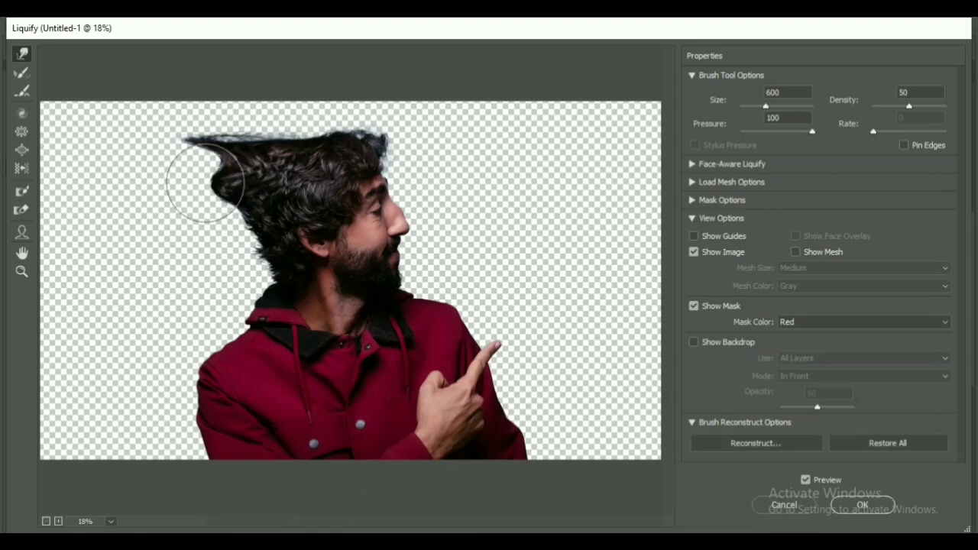
pyautogui.moveTo(201, 191); pyautogui.dragTo(91, 183)
pyautogui.moveTo(235, 149); pyautogui.dragTo(88, 130)
pyautogui.moveTo(222, 171); pyautogui.dragTo(127, 172)
pyautogui.moveTo(254, 234)
pyautogui.mouseDown()
pyautogui.moveTo(207, 204)
pyautogui.moveTo(43, 199)
pyautogui.moveTo(100, 247)
pyautogui.mouseUp()
pyautogui.moveTo(260, 288); pyautogui.dragTo(183, 284)
pyautogui.moveTo(240, 266)
pyautogui.mouseDown()
pyautogui.moveTo(111, 254)
pyautogui.moveTo(227, 273)
pyautogui.moveTo(150, 273)
pyautogui.moveTo(197, 244)
pyautogui.moveTo(80, 243)
pyautogui.mouseUp()
pyautogui.moveTo(203, 276)
pyautogui.mouseDown()
pyautogui.moveTo(150, 273)
pyautogui.moveTo(76, 240)
pyautogui.mouseUp()
pyautogui.moveTo(248, 332); pyautogui.dragTo(142, 317)
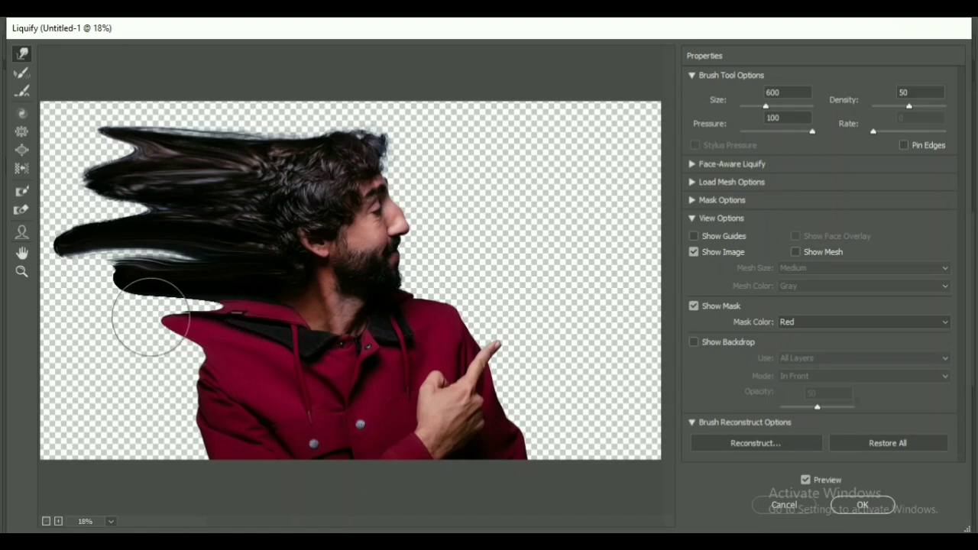
# Stretch the hair streaks further out to the left edge of the image and pull the hood tip outward.
pyautogui.moveTo(230, 314); pyautogui.dragTo(72, 306)
pyautogui.moveTo(192, 275); pyautogui.dragTo(53, 266)
pyautogui.moveTo(153, 267); pyautogui.dragTo(96, 240)
pyautogui.moveTo(197, 262)
pyautogui.mouseDown()
pyautogui.moveTo(112, 268)
pyautogui.moveTo(77, 256)
pyautogui.mouseUp()
pyautogui.moveTo(137, 245); pyautogui.dragTo(47, 236)
pyautogui.moveTo(169, 228); pyautogui.dragTo(77, 222)
pyautogui.moveTo(119, 184); pyautogui.dragTo(66, 174)
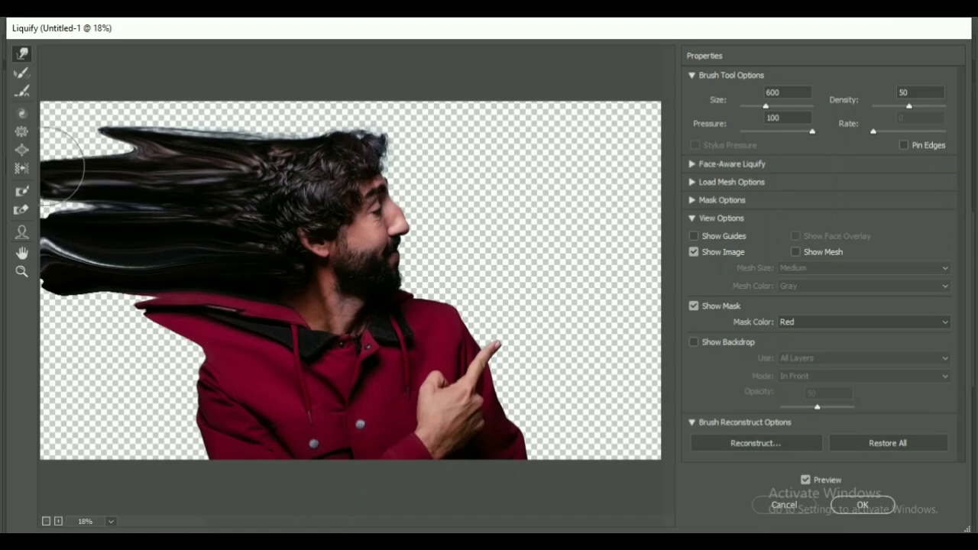
# Push the top of the hair upward and stretch the hair, hood and shoulder streaks toward the image's left edge with the size 600 Liquify brush.
pyautogui.moveTo(244, 157)
pyautogui.mouseDown()
pyautogui.moveTo(233, 112)
pyautogui.moveTo(278, 135)
pyautogui.moveTo(243, 99)
pyautogui.moveTo(321, 127)
pyautogui.moveTo(298, 98)
pyautogui.moveTo(314, 119)
pyautogui.moveTo(254, 96)
pyautogui.moveTo(229, 117)
pyautogui.moveTo(158, 92)
pyautogui.mouseUp()
pyautogui.moveTo(116, 183); pyautogui.dragTo(66, 240)
pyautogui.moveTo(188, 306); pyautogui.dragTo(66, 322)
pyautogui.moveTo(200, 359)
pyautogui.mouseDown()
pyautogui.moveTo(69, 339)
pyautogui.moveTo(72, 295)
pyautogui.mouseUp()
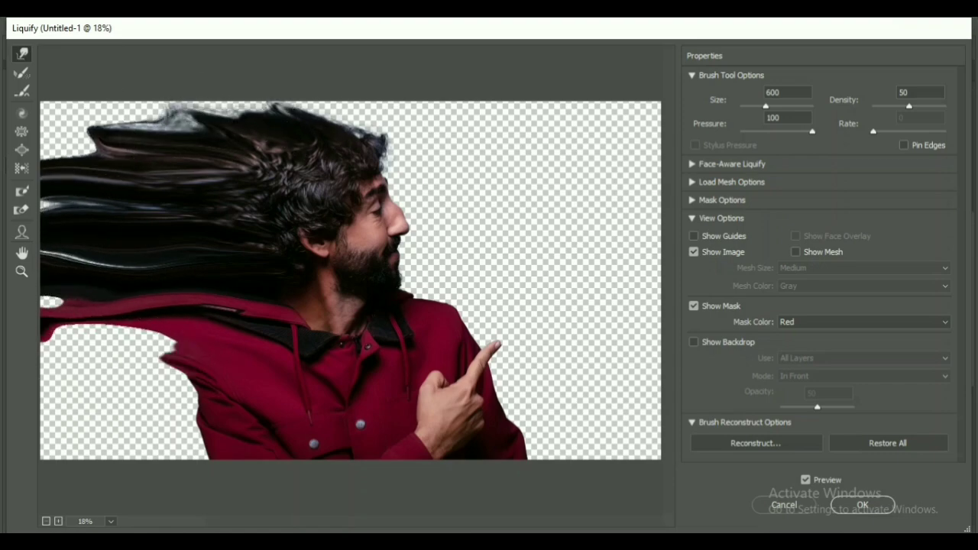
pyautogui.moveTo(121, 273)
pyautogui.mouseDown()
pyautogui.moveTo(105, 228)
pyautogui.moveTo(69, 229)
pyautogui.mouseUp()
pyautogui.moveTo(179, 316); pyautogui.dragTo(91, 340)
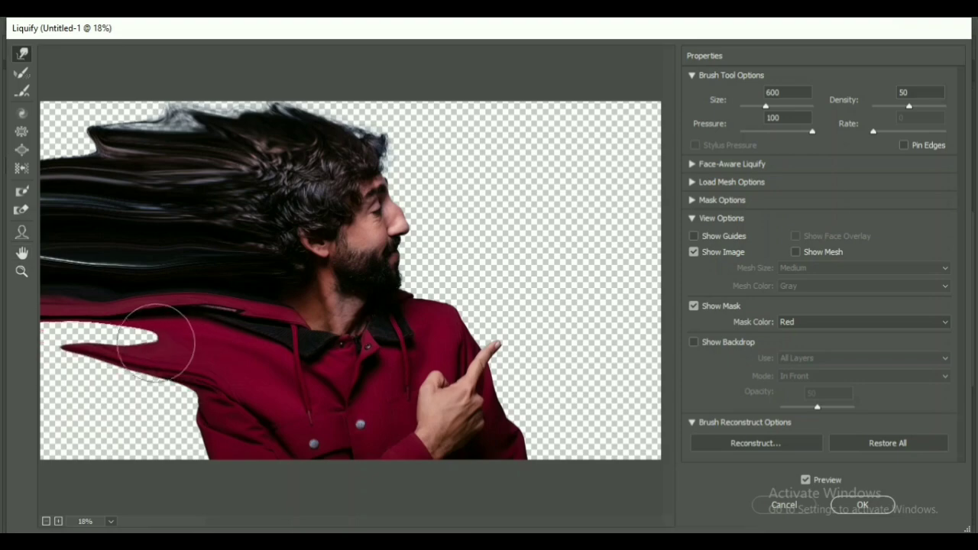
# Stretch the jacket's shoulder and sleeve to the image's left edge, pull the upper hair outward, and apply the Liquify filter.
pyautogui.moveTo(175, 359); pyautogui.dragTo(84, 344)
pyautogui.moveTo(201, 390)
pyautogui.mouseDown()
pyautogui.moveTo(88, 393)
pyautogui.moveTo(75, 380)
pyautogui.mouseUp()
pyautogui.moveTo(96, 341)
pyautogui.mouseDown()
pyautogui.moveTo(51, 335)
pyautogui.moveTo(46, 345)
pyautogui.mouseUp()
pyautogui.moveTo(247, 452); pyautogui.dragTo(140, 449)
pyautogui.moveTo(216, 469)
pyautogui.mouseDown()
pyautogui.moveTo(152, 456)
pyautogui.moveTo(60, 408)
pyautogui.moveTo(120, 431)
pyautogui.moveTo(101, 412)
pyautogui.moveTo(33, 440)
pyautogui.moveTo(106, 469)
pyautogui.mouseUp()
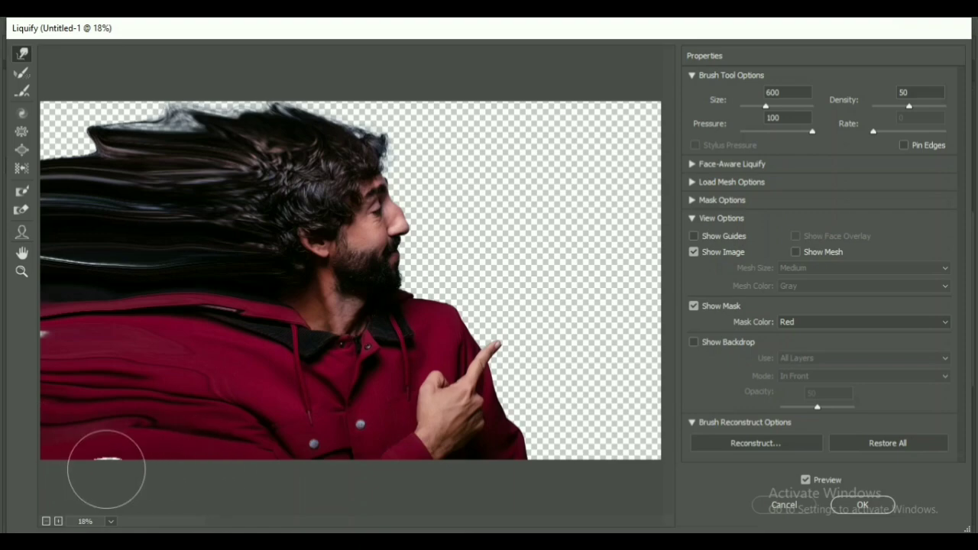
pyautogui.moveTo(170, 91)
pyautogui.mouseDown()
pyautogui.moveTo(84, 107)
pyautogui.moveTo(56, 217)
pyautogui.moveTo(46, 99)
pyautogui.moveTo(75, 123)
pyautogui.moveTo(223, 135)
pyautogui.moveTo(87, 106)
pyautogui.moveTo(50, 83)
pyautogui.mouseUp()
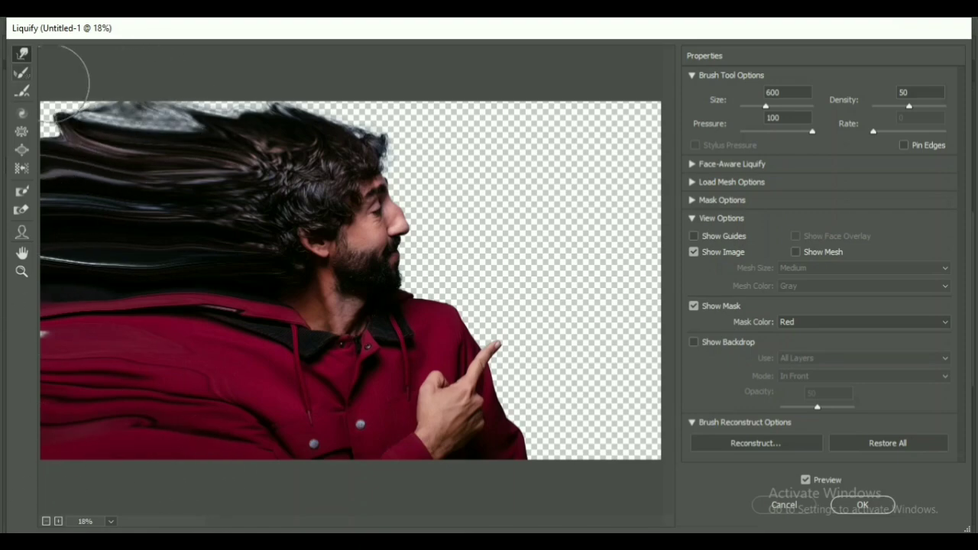
pyautogui.click(862, 506)
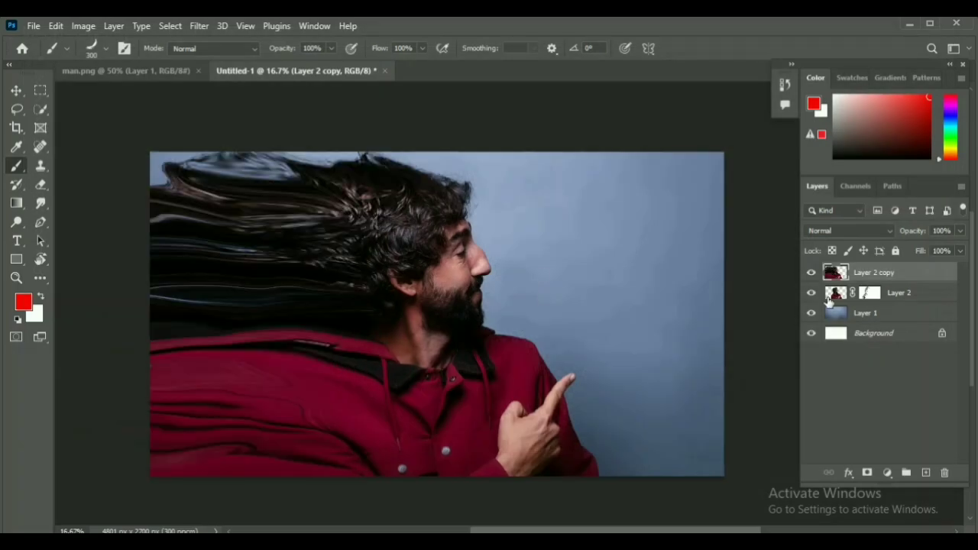
# Skew the left side of Layer 2 copy slightly upward by about 1.18° with Free Transform and commit it.
pyautogui.hotkey('ctrl', 't')
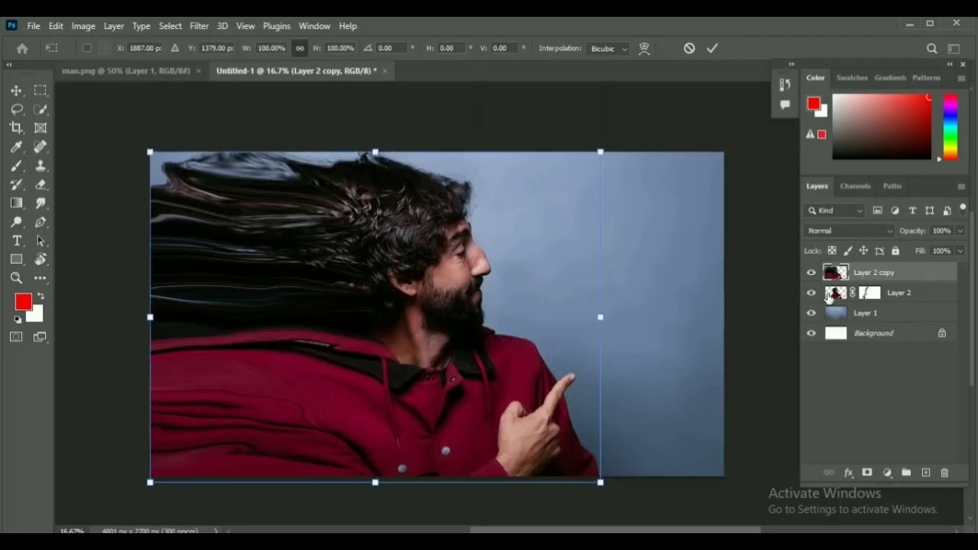
pyautogui.moveTo(143, 329); pyautogui.dragTo(149, 313)
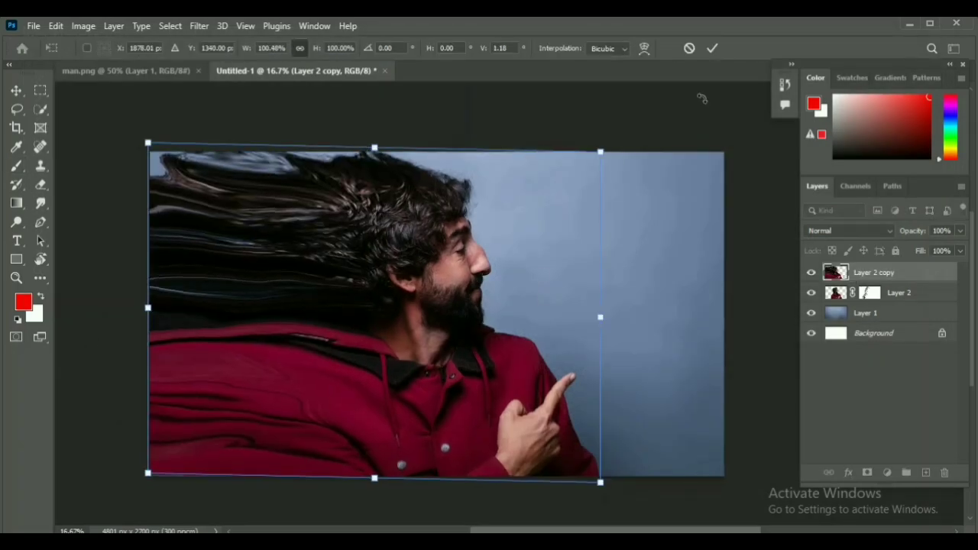
pyautogui.click(713, 48)
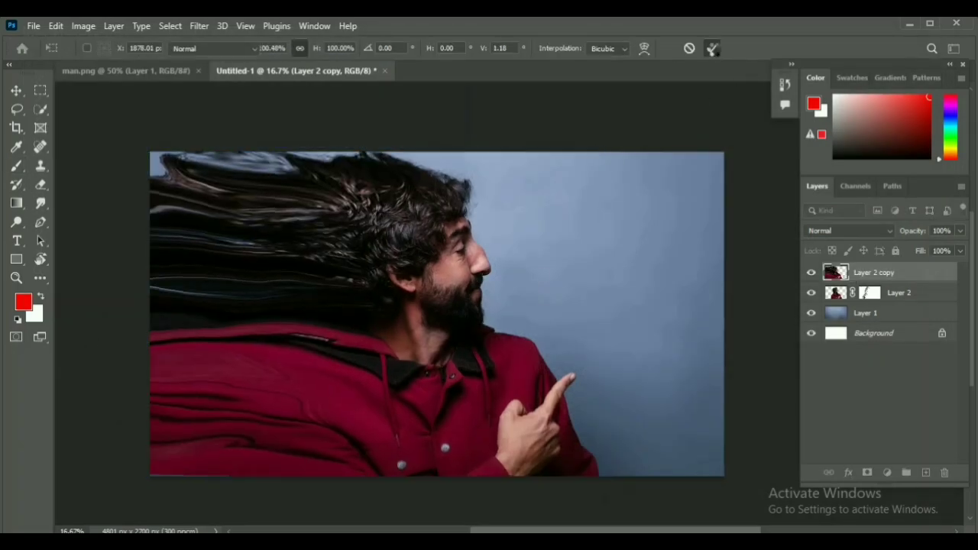
# Add a black layer mask to Layer 2 copy that hides the whole liquified layer.
pyautogui.click(869, 474)
pyautogui.hotkey('ctrl', 'z')
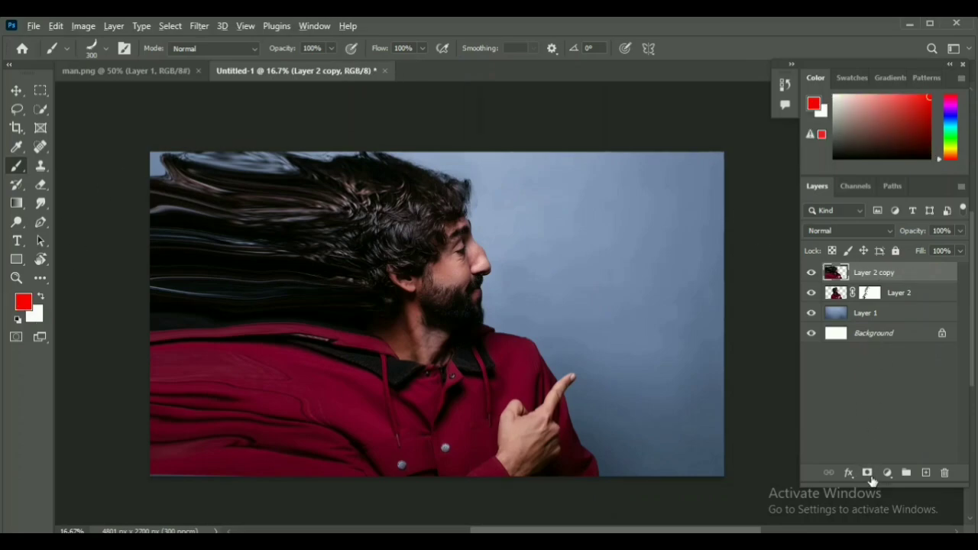
pyautogui.keyDown('alt'); pyautogui.click(868, 474); pyautogui.keyUp('alt')
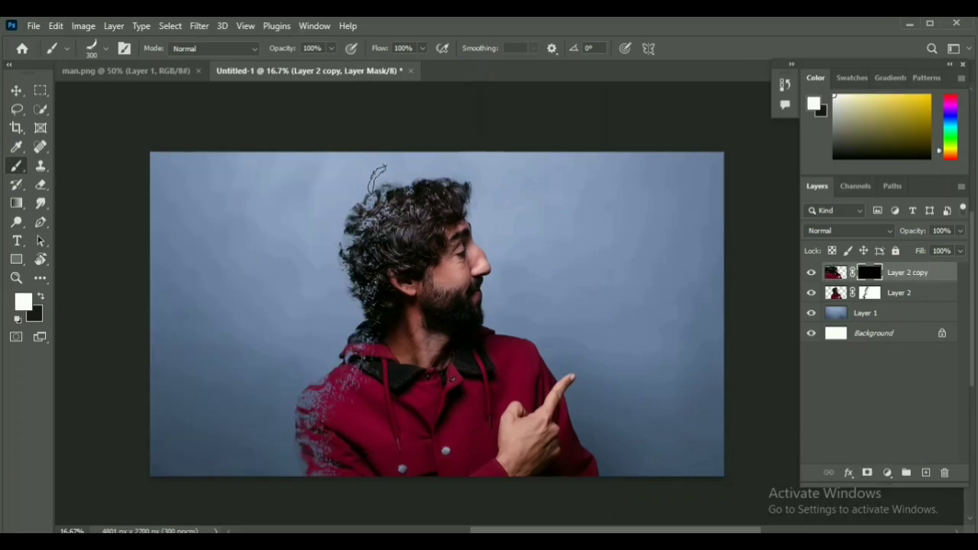
pyautogui.moveTo(388, 169)
pyautogui.mouseDown()
pyautogui.moveTo(307, 252)
pyautogui.moveTo(336, 205)
pyautogui.moveTo(324, 302)
pyautogui.moveTo(348, 294)
pyautogui.moveTo(334, 315)
pyautogui.mouseUp()
pyautogui.hotkey('ctrl', 'z')
pyautogui.hotkey('ctrl', 'z')
# Paint white on Layer 2 copy's mask around the back of the hair and down the shoulder with the size 300 feather brush.
pyautogui.moveTo(430, 166)
pyautogui.mouseDown()
pyautogui.moveTo(376, 185)
pyautogui.moveTo(328, 256)
pyautogui.moveTo(327, 283)
pyautogui.mouseUp()
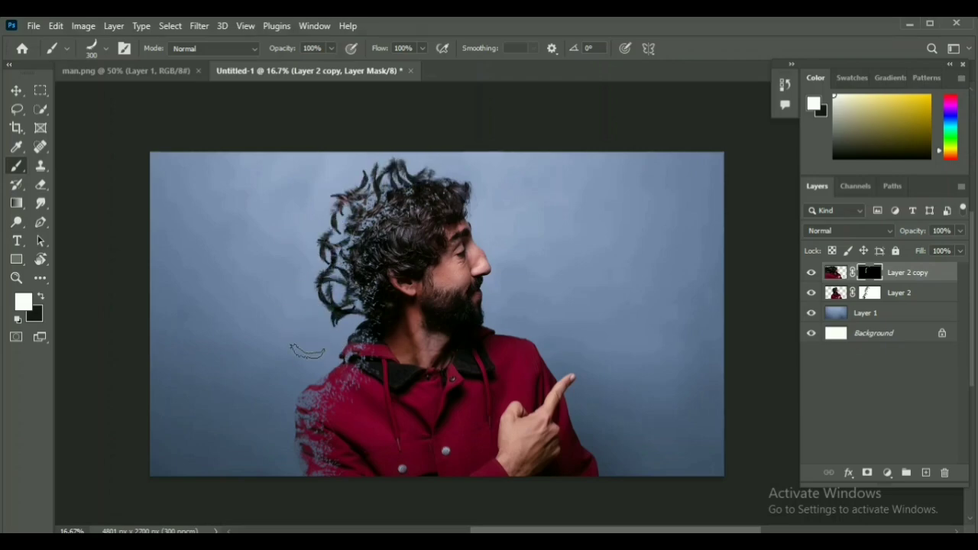
pyautogui.moveTo(308, 352)
pyautogui.mouseDown()
pyautogui.moveTo(317, 378)
pyautogui.moveTo(280, 413)
pyautogui.mouseUp()
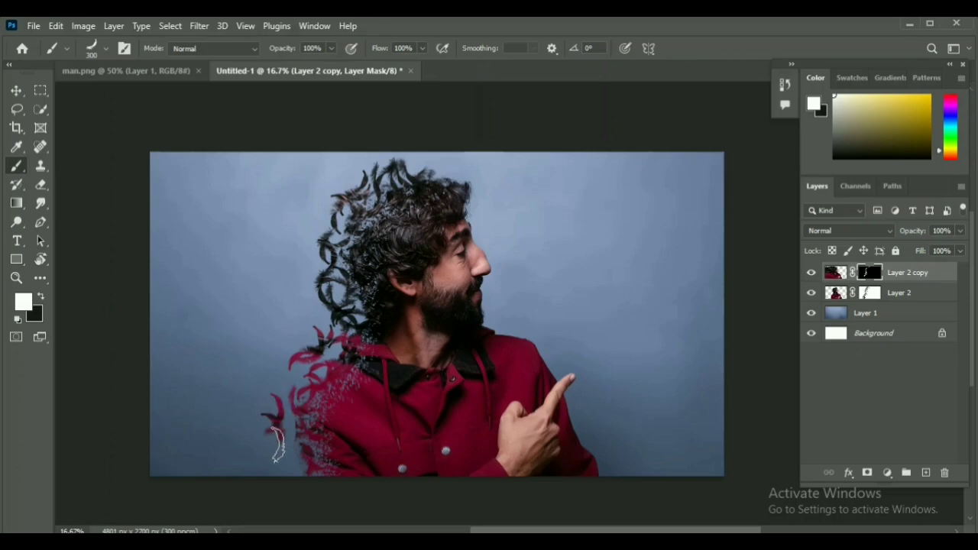
pyautogui.moveTo(275, 457)
pyautogui.mouseDown()
pyautogui.moveTo(329, 489)
pyautogui.moveTo(284, 431)
pyautogui.moveTo(331, 511)
pyautogui.mouseUp()
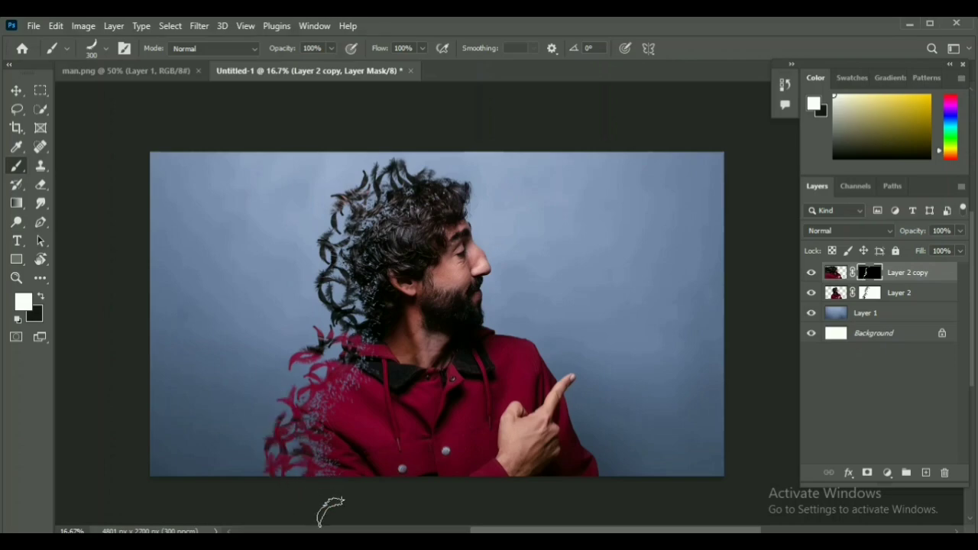
# Try painting large feathers behind the hair on Layer 2 copy's mask with the brush enlarged to 900, and undo them.
pyautogui.press('p')
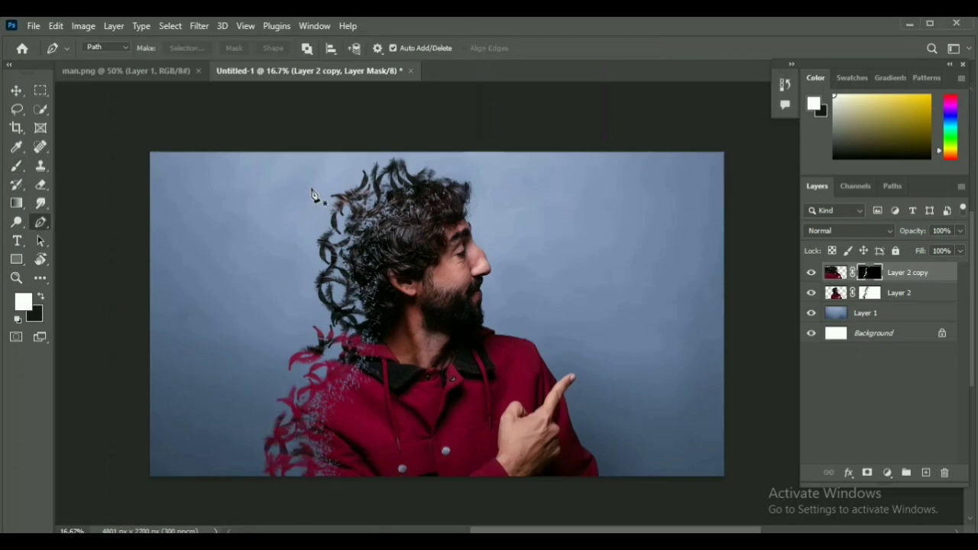
pyautogui.press('b')
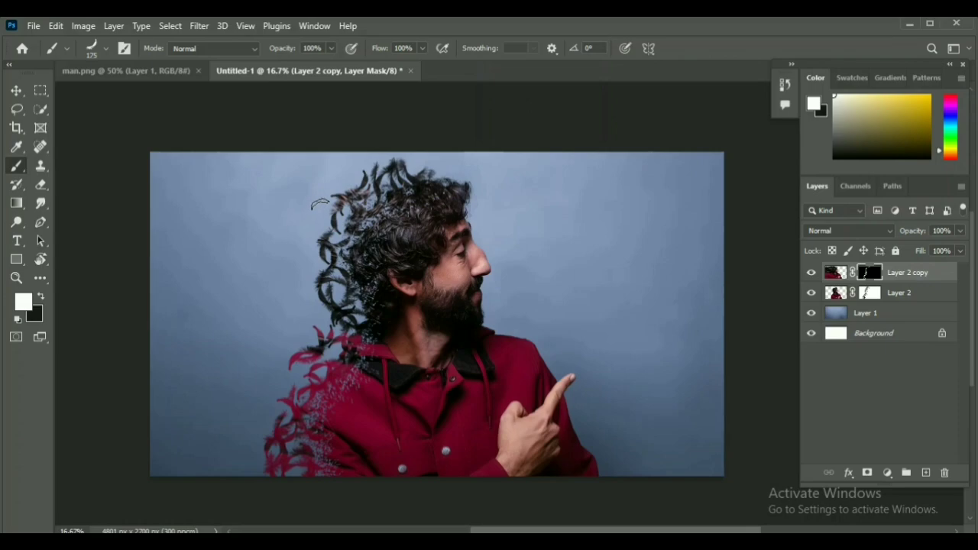
pyautogui.press(']')
pyautogui.press(']')
pyautogui.press(']')
pyautogui.press(']')
pyautogui.press(']')
pyautogui.press(']')
pyautogui.press(']')
pyautogui.press(']')
pyautogui.press(']')
pyautogui.click(302, 252)
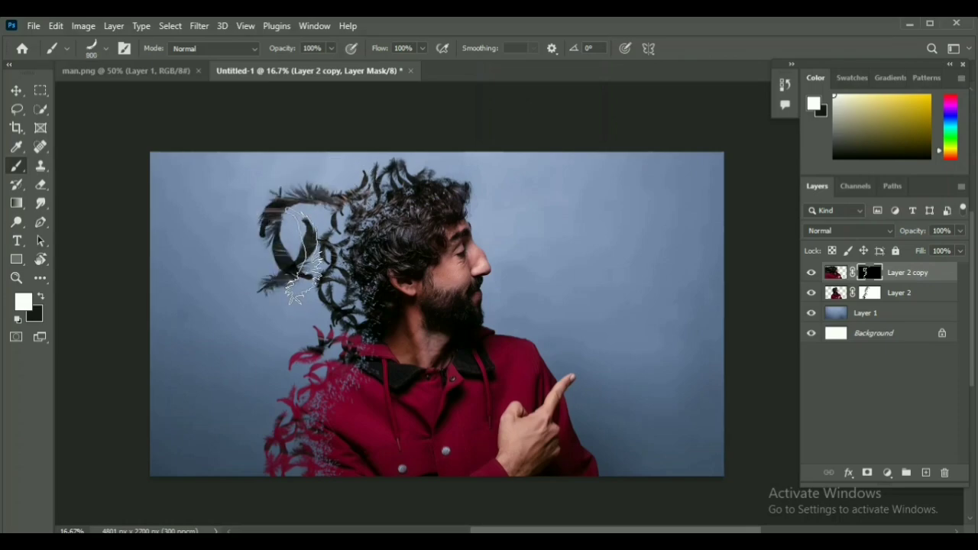
pyautogui.moveTo(298, 256)
pyautogui.mouseDown()
pyautogui.moveTo(333, 191)
pyautogui.moveTo(252, 312)
pyautogui.mouseUp()
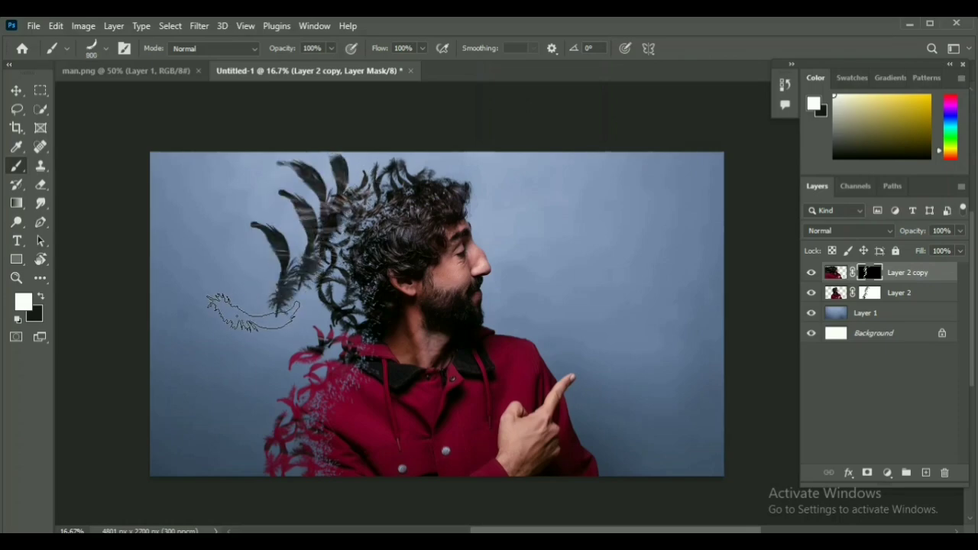
pyautogui.click(269, 313)
pyautogui.hotkey('ctrl', 'z')
pyautogui.hotkey('ctrl', 'z')
pyautogui.hotkey('ctrl', 'z')
pyautogui.hotkey('ctrl', 'z')
pyautogui.hotkey('ctrl', 'z')
# Try stamping size 800 feathers on Layer 2 copy's mask behind the hair and down beside the jacket.
pyautogui.press('[')
pyautogui.click(336, 175)
pyautogui.click(299, 205)
pyautogui.click(286, 243)
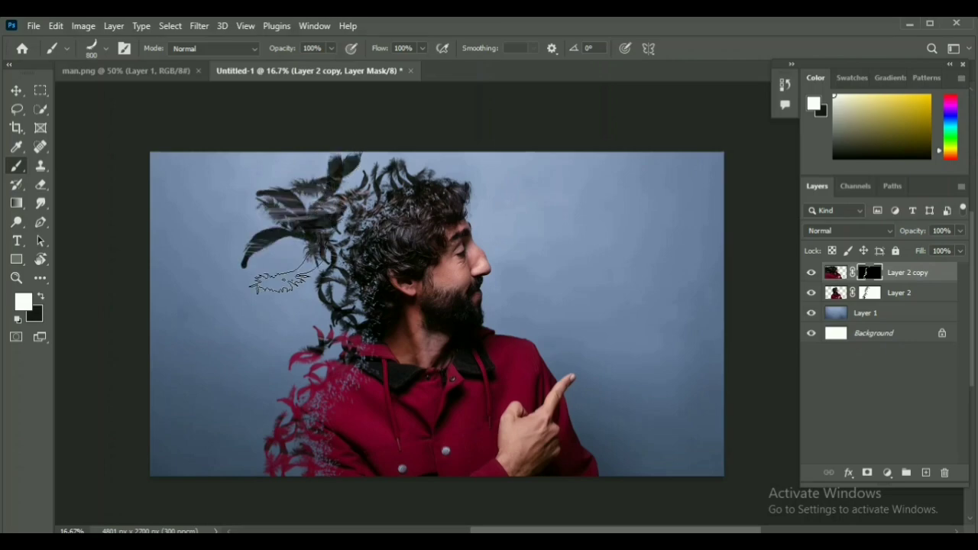
pyautogui.click(285, 286)
pyautogui.click(308, 314)
pyautogui.click(275, 356)
pyautogui.click(269, 388)
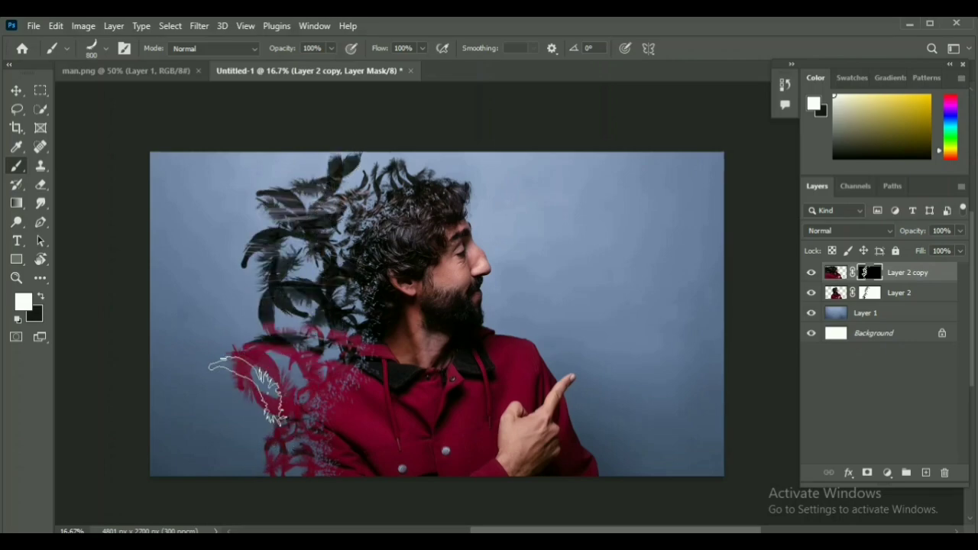
pyautogui.click(231, 430)
pyautogui.click(223, 460)
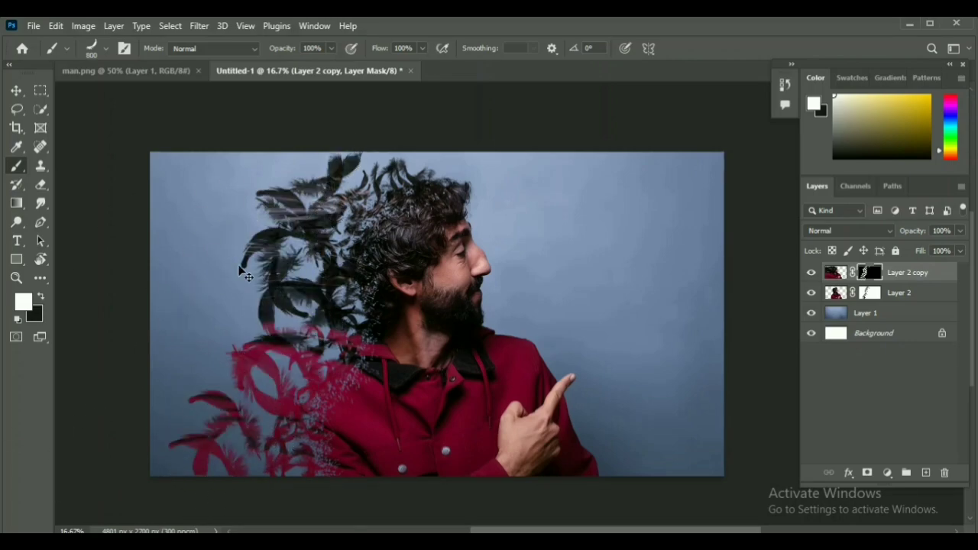
# Undo the size 800 feather stamps, return the brush to size 300, and undo a trial stroke beside the hair.
pyautogui.hotkey('ctrl', 'z')
pyautogui.hotkey('ctrl', 'z')
pyautogui.hotkey('ctrl', 'z')
pyautogui.hotkey('ctrl', 'z')
pyautogui.hotkey('ctrl', 'z')
pyautogui.hotkey('ctrl', 'z')
pyautogui.hotkey('ctrl', 'z')
pyautogui.hotkey('ctrl', 'z')
pyautogui.hotkey('ctrl', 'z')
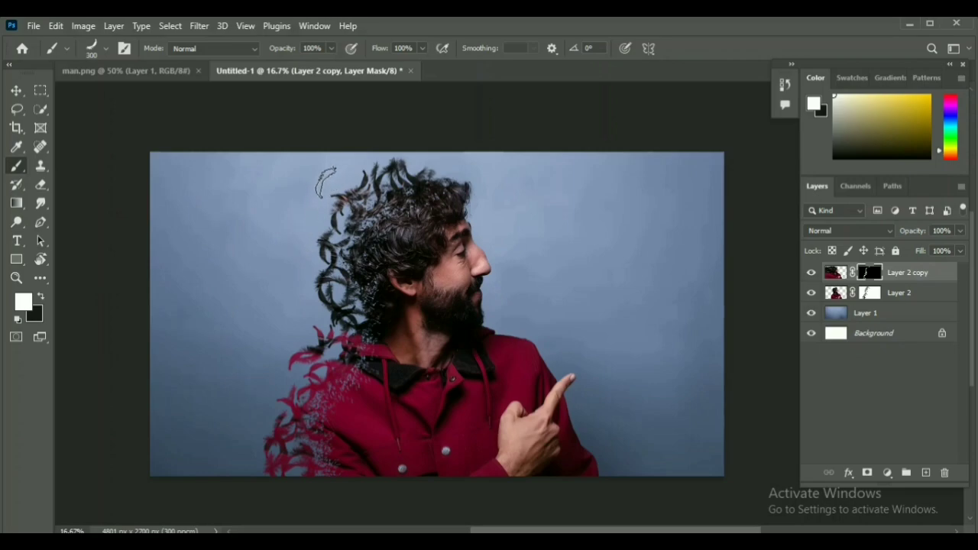
pyautogui.moveTo(326, 183); pyautogui.dragTo(272, 232)
pyautogui.hotkey('ctrl', 'z')
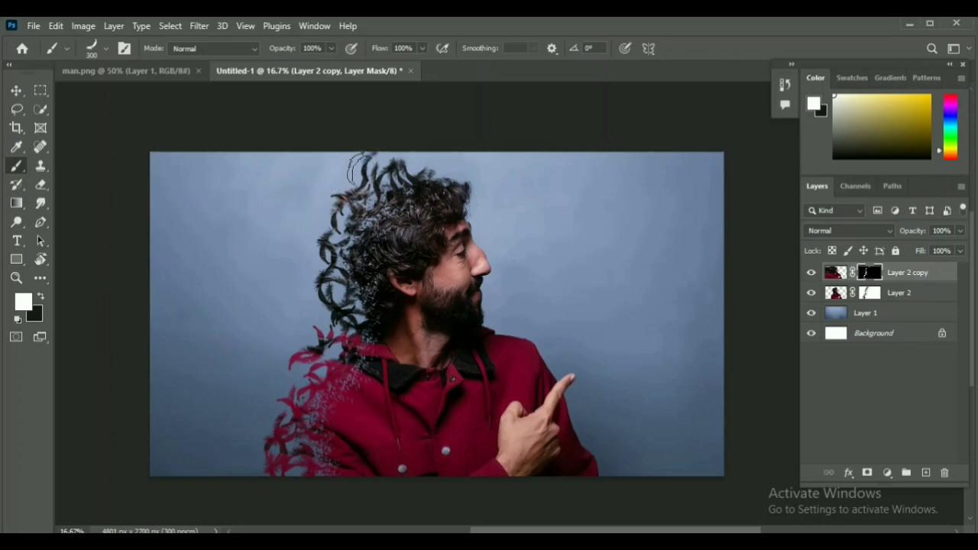
# Paint size 300 feathers on the mask outward from the hair and jacket, undoing those nearest the image's left edge and filling gaps behind the hair.
pyautogui.moveTo(360, 168)
pyautogui.mouseDown()
pyautogui.moveTo(306, 241)
pyautogui.moveTo(268, 371)
pyautogui.moveTo(219, 454)
pyautogui.mouseUp()
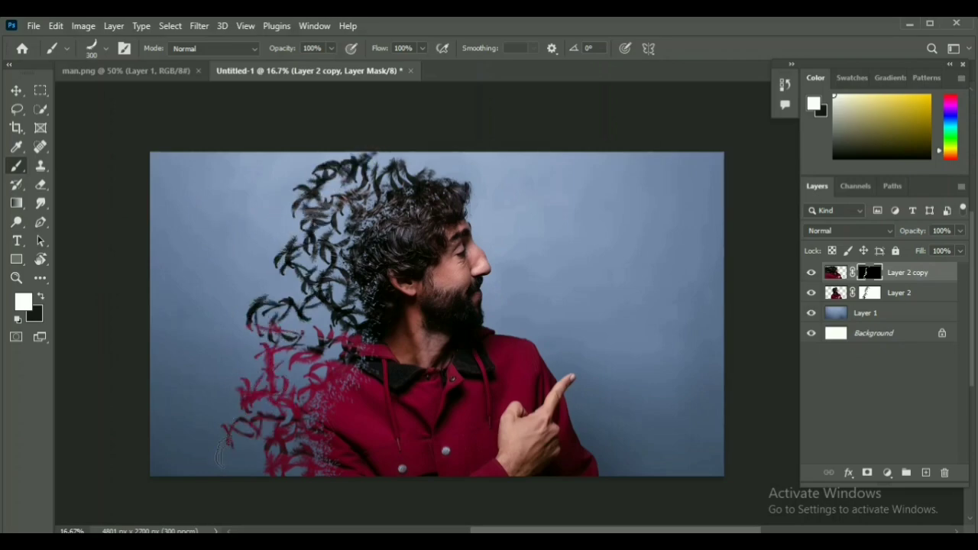
pyautogui.moveTo(294, 161)
pyautogui.mouseDown()
pyautogui.moveTo(226, 313)
pyautogui.moveTo(245, 351)
pyautogui.mouseUp()
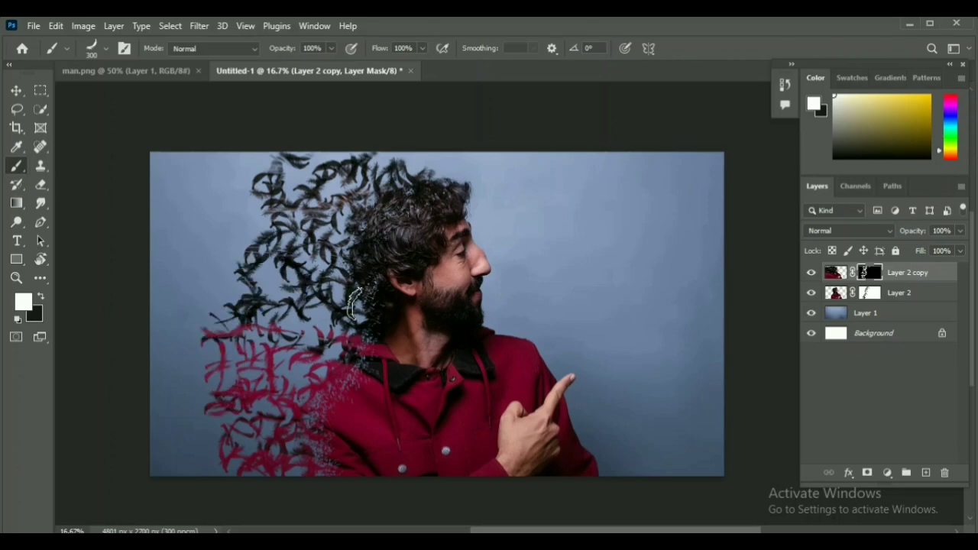
pyautogui.moveTo(214, 464)
pyautogui.mouseDown()
pyautogui.moveTo(191, 432)
pyautogui.moveTo(229, 201)
pyautogui.moveTo(227, 329)
pyautogui.moveTo(203, 165)
pyautogui.moveTo(172, 260)
pyautogui.moveTo(173, 458)
pyautogui.mouseUp()
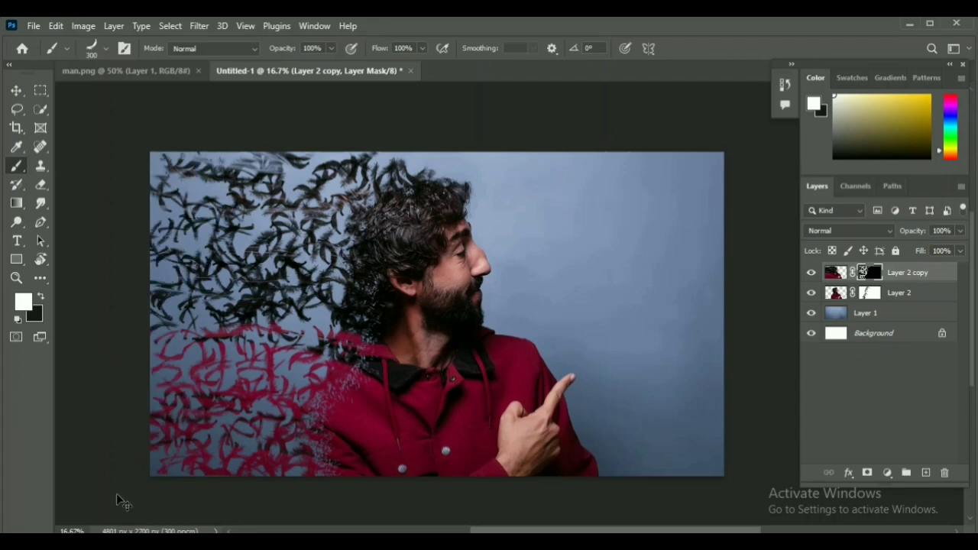
pyautogui.hotkey('ctrl', 'z')
pyautogui.hotkey('ctrl', 'z')
pyautogui.hotkey('ctrl', 'z')
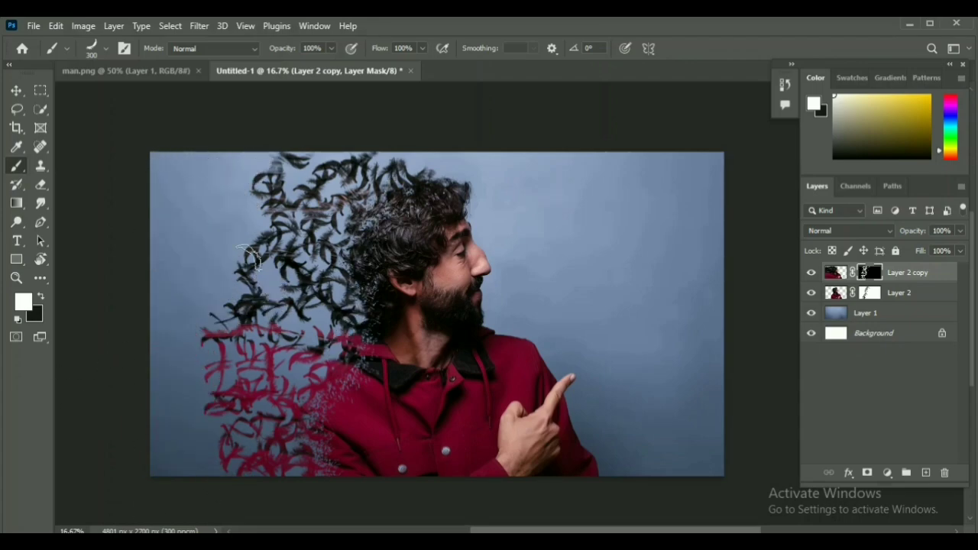
pyautogui.moveTo(249, 256); pyautogui.dragTo(203, 325)
pyautogui.moveTo(279, 289); pyautogui.dragTo(331, 330)
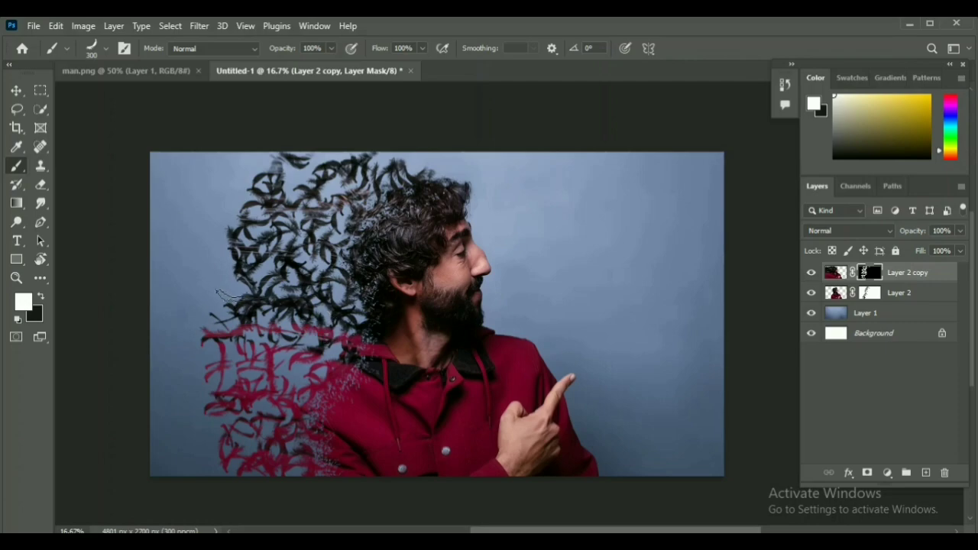
# Try a feather stroke over the outer hair fragments with the brush enlarged to 1000, and undo it.
pyautogui.press(']')
pyautogui.press(']')
pyautogui.press(']')
pyautogui.press(']')
pyautogui.press(']')
pyautogui.press(']')
pyautogui.press(']')
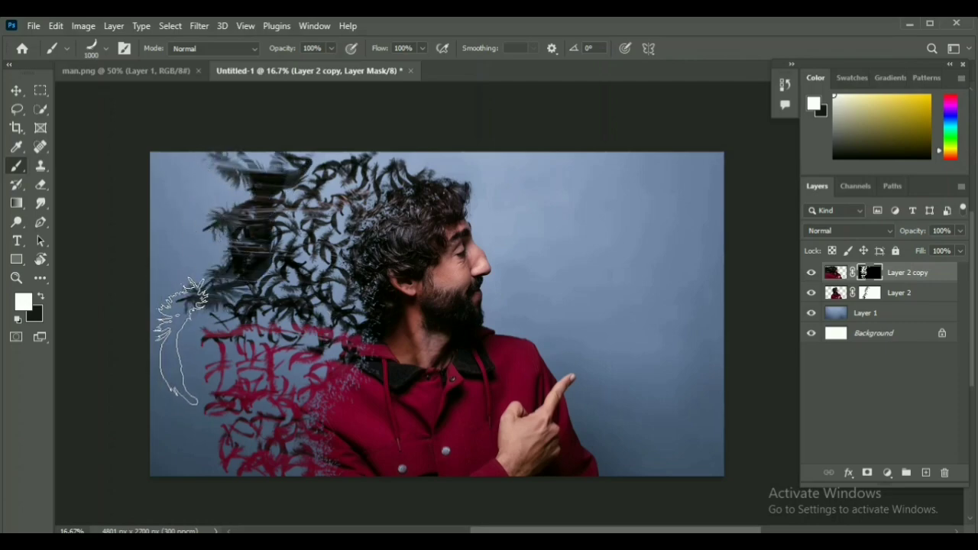
pyautogui.moveTo(249, 184)
pyautogui.mouseDown()
pyautogui.moveTo(184, 294)
pyautogui.moveTo(191, 336)
pyautogui.mouseUp()
pyautogui.hotkey('ctrl', 'z')
# Try size 800 feathers along the dispersion's outer edge, and undo all feathers beyond the first row around the hair and shoulder.
pyautogui.press('[')
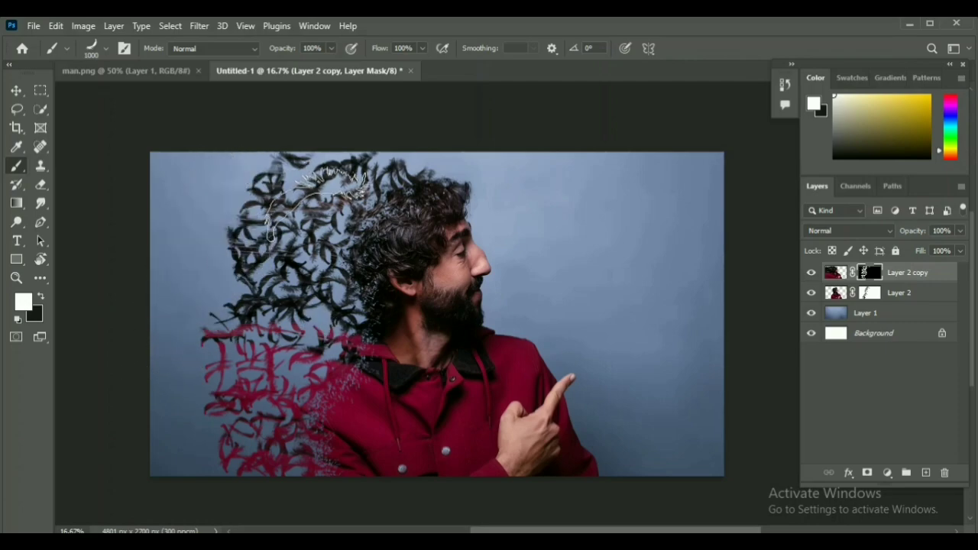
pyautogui.moveTo(246, 178)
pyautogui.mouseDown()
pyautogui.moveTo(227, 206)
pyautogui.moveTo(191, 367)
pyautogui.moveTo(191, 458)
pyautogui.mouseUp()
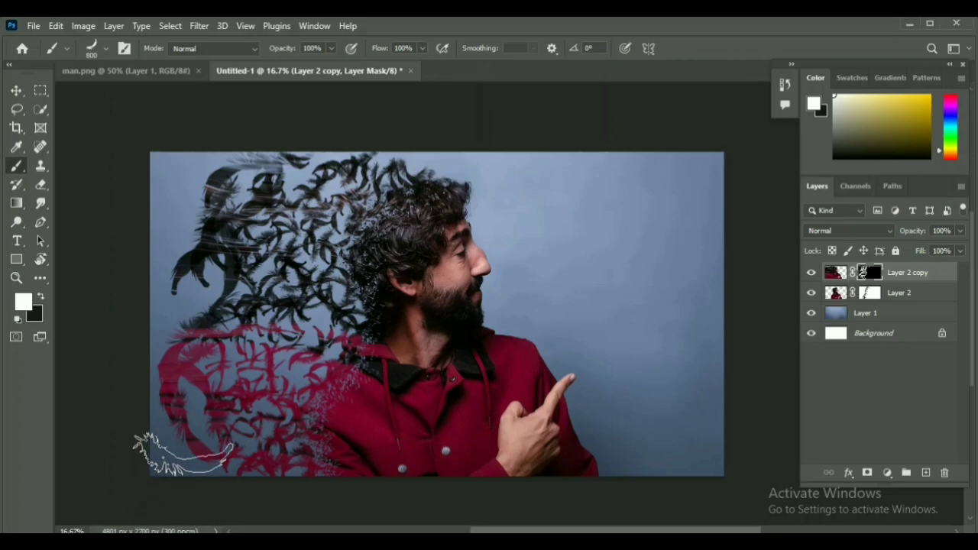
pyautogui.hotkey('ctrl', 'z')
pyautogui.hotkey('ctrl', 'z')
pyautogui.hotkey('ctrl', 'z')
pyautogui.hotkey('ctrl', 'z')
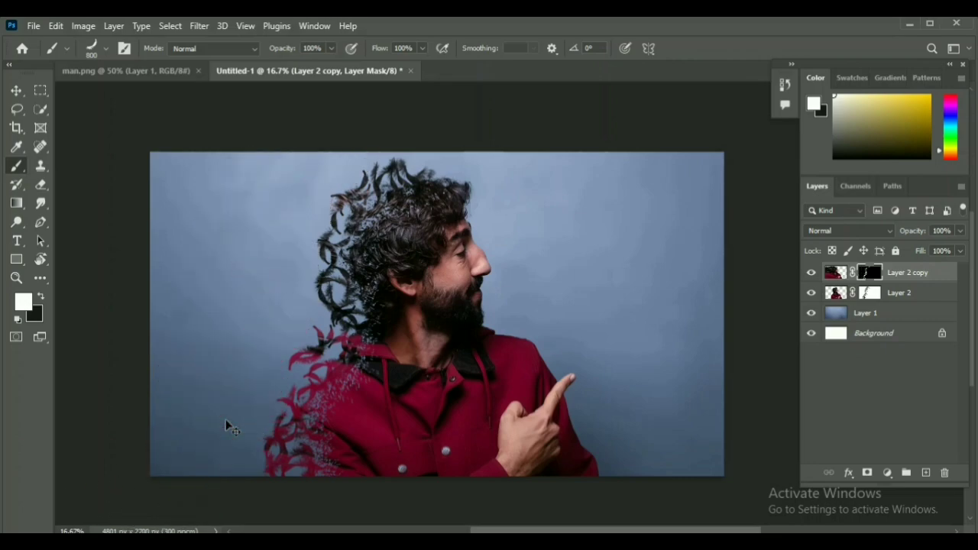
pyautogui.moveTo(408, 169)
pyautogui.mouseDown()
pyautogui.moveTo(299, 245)
pyautogui.moveTo(289, 330)
pyautogui.moveTo(262, 372)
pyautogui.mouseUp()
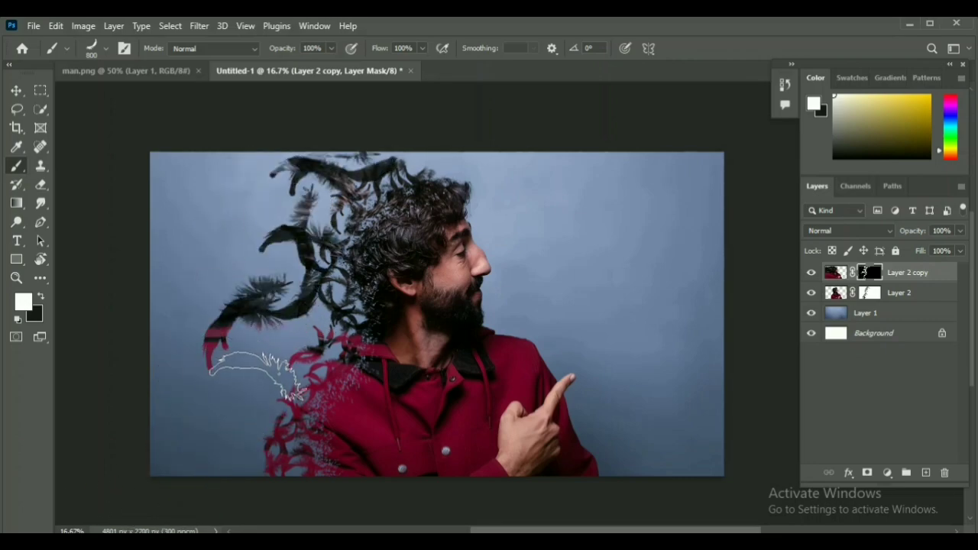
pyautogui.hotkey('ctrl', 'z')
pyautogui.hotkey('ctrl', 'z')
# Paint white feathers on Layer 2 copy's mask from the hair and jacket to the image's left edge, reducing the brush from size 400 to 300.
pyautogui.press('[')
pyautogui.press('[')
pyautogui.press('[')
pyautogui.press('[')
pyautogui.press('[')
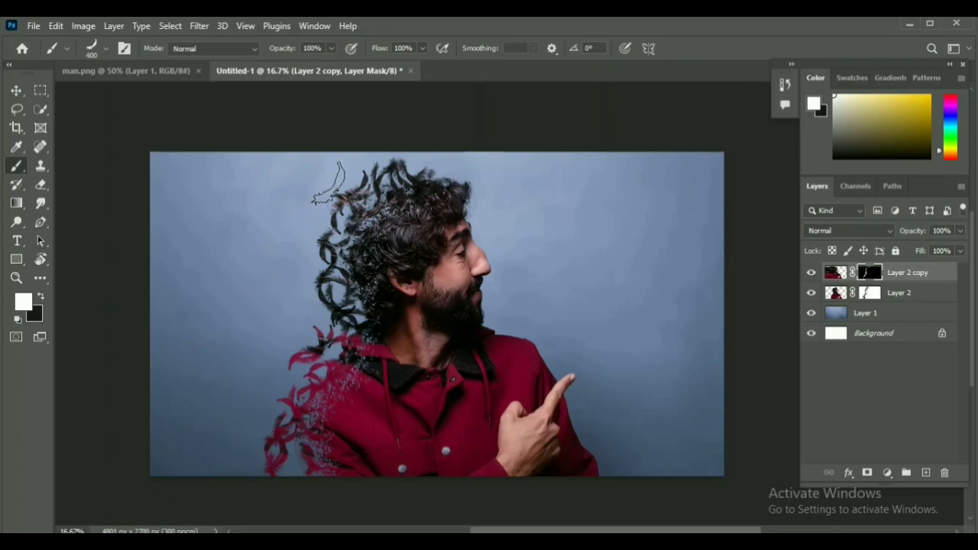
pyautogui.moveTo(339, 175)
pyautogui.mouseDown()
pyautogui.moveTo(307, 191)
pyautogui.moveTo(289, 226)
pyautogui.moveTo(298, 294)
pyautogui.moveTo(240, 399)
pyautogui.moveTo(251, 474)
pyautogui.moveTo(229, 359)
pyautogui.moveTo(273, 413)
pyautogui.moveTo(217, 451)
pyautogui.moveTo(243, 287)
pyautogui.moveTo(176, 200)
pyautogui.moveTo(275, 300)
pyautogui.moveTo(299, 190)
pyautogui.moveTo(195, 317)
pyautogui.moveTo(252, 359)
pyautogui.moveTo(175, 405)
pyautogui.moveTo(222, 463)
pyautogui.mouseUp()
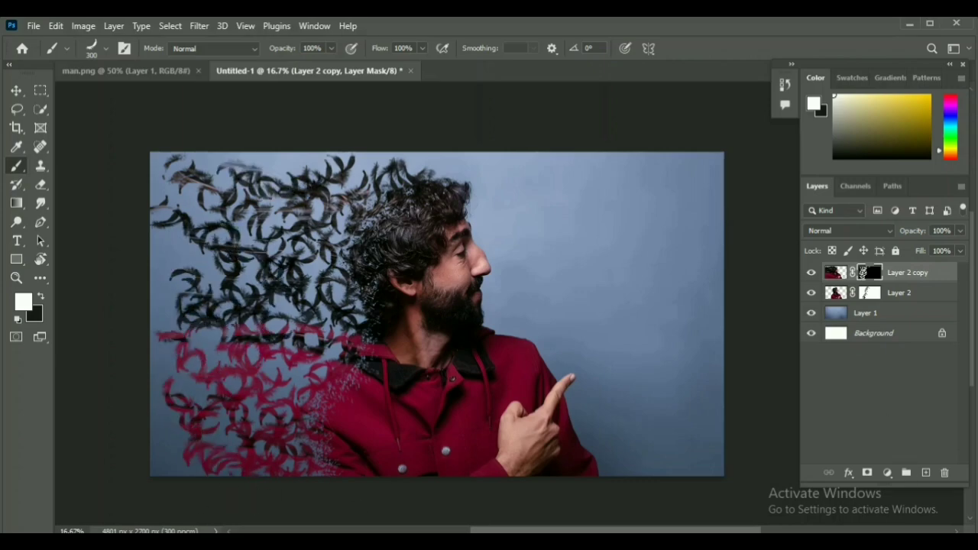
# Paint white on Layer 2's mask along the back of the hair with the size 200 feather brush.
pyautogui.click(813, 542)
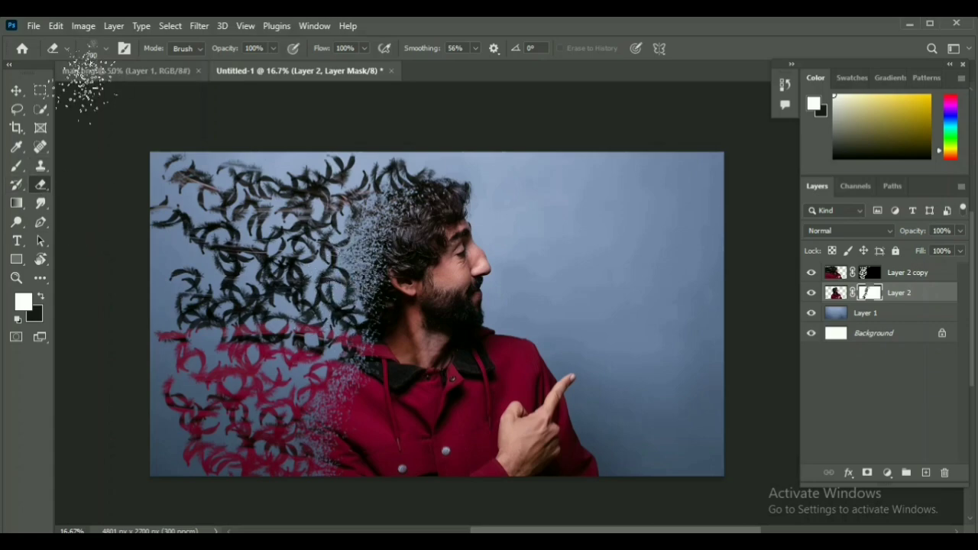
pyautogui.press('b')
pyautogui.moveTo(384, 217); pyautogui.dragTo(364, 318)
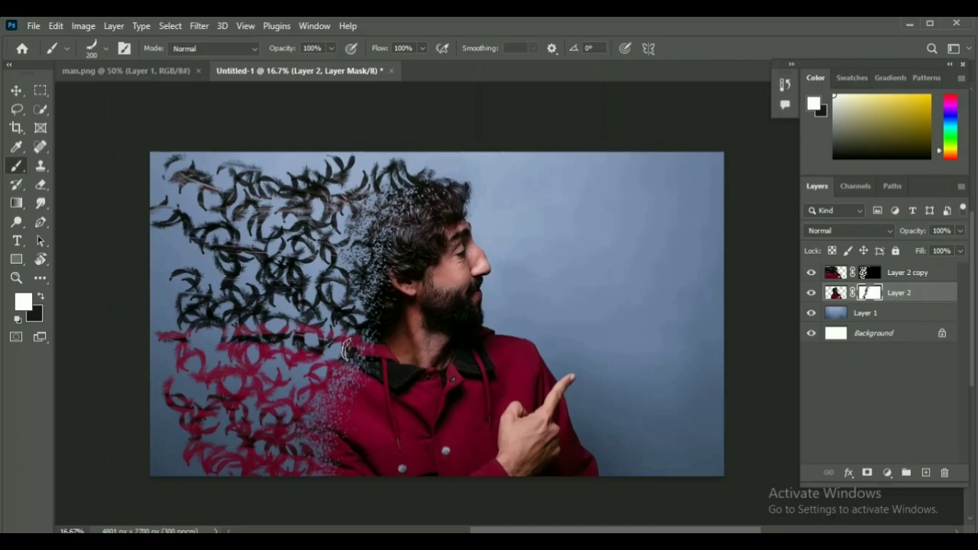